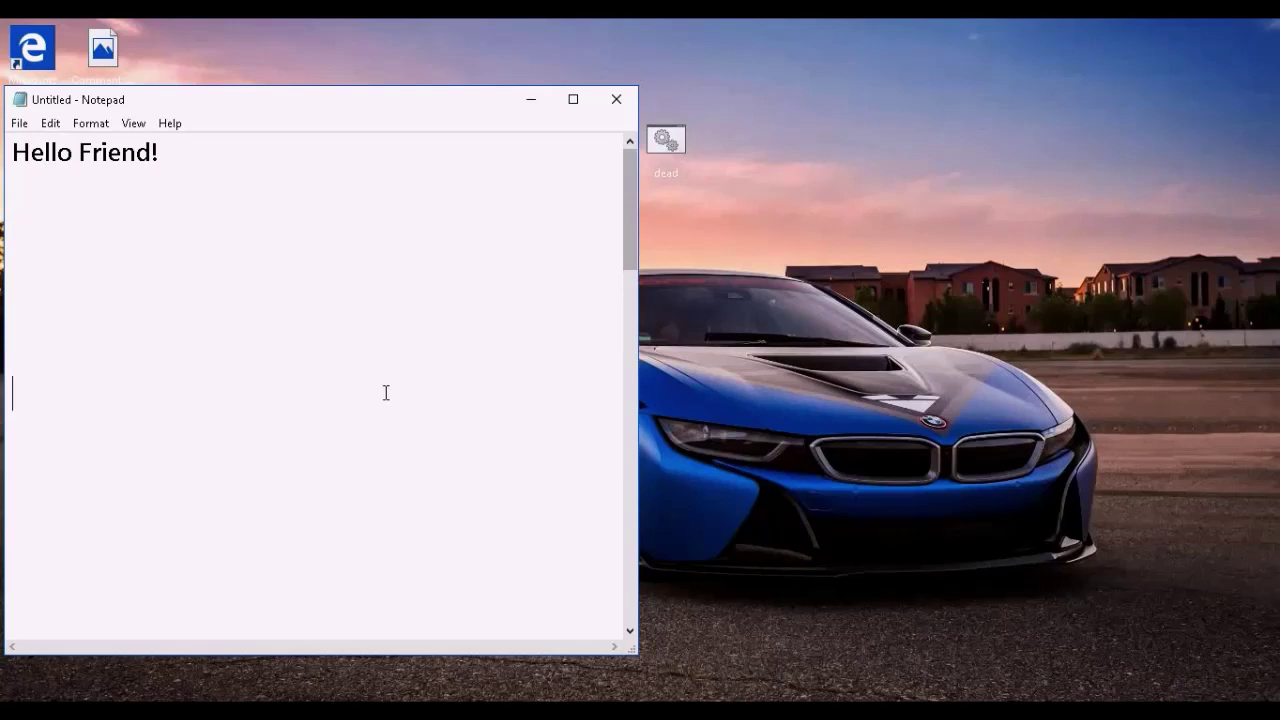
- Highlight the 'How will a password protected folder look like?' line in the notes, then minimize Notepad
drag(626, 262, 634, 352)
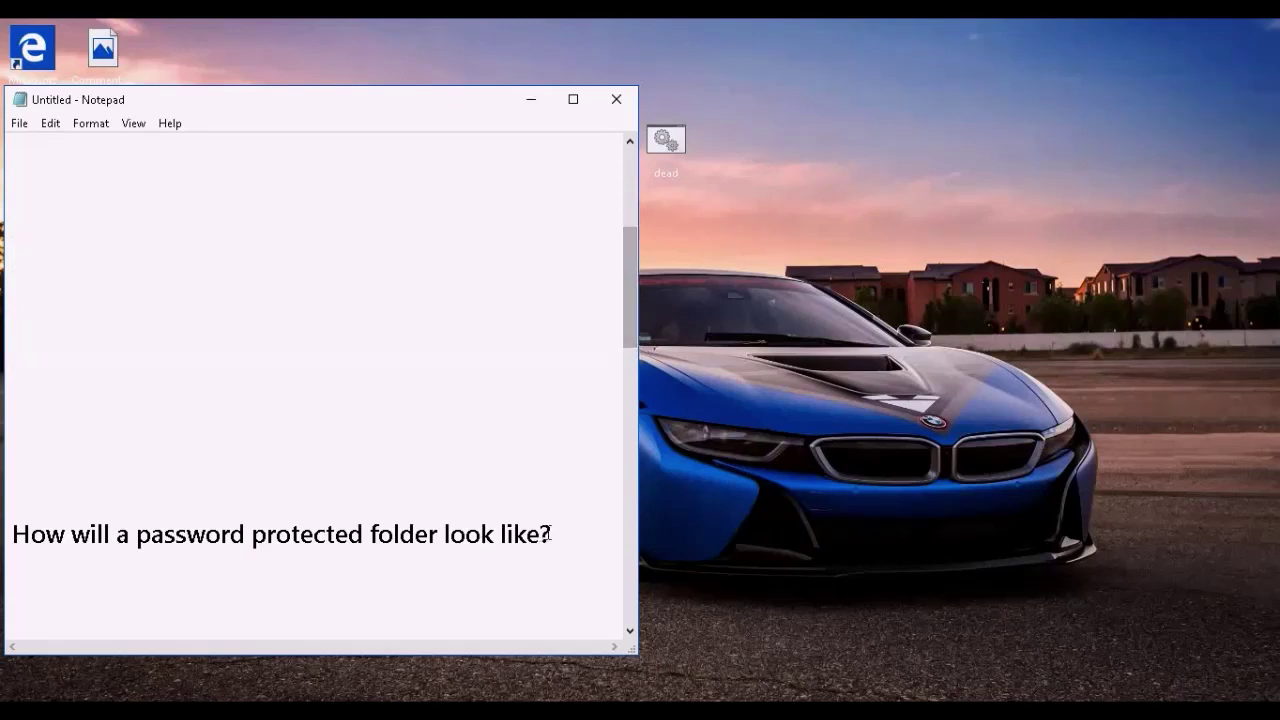
drag(553, 534, 11, 534)
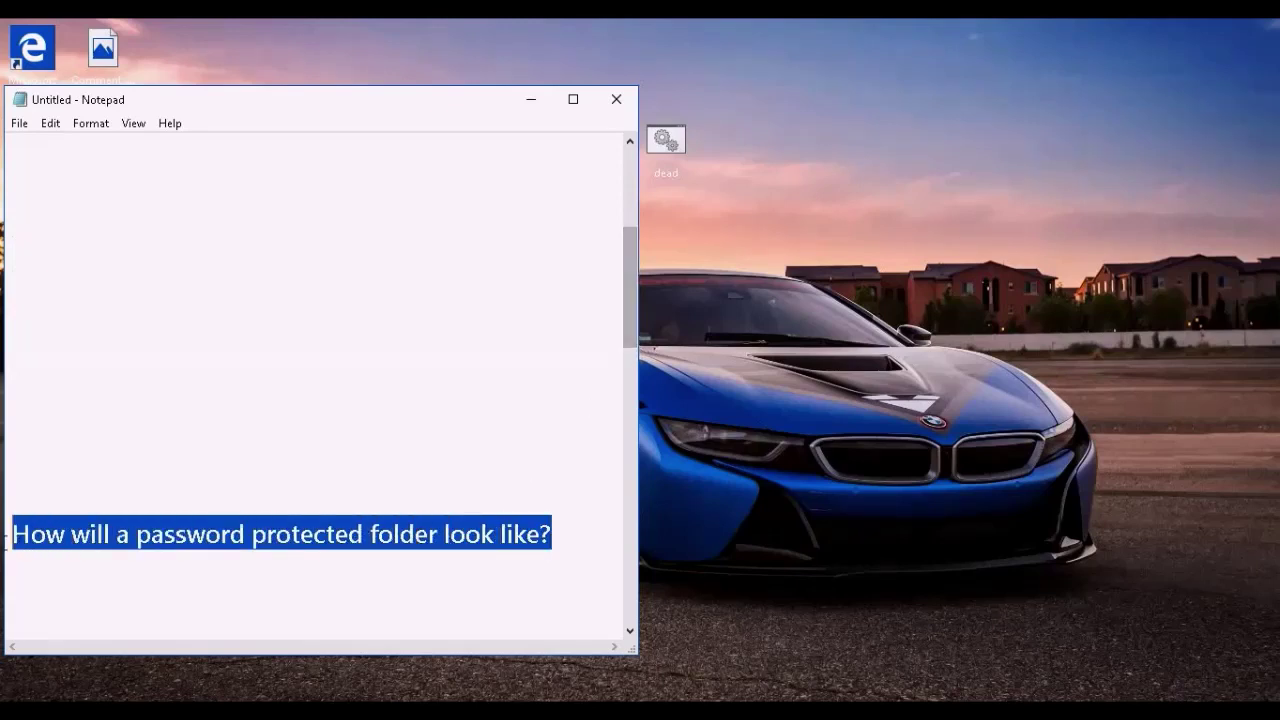
click(222, 441)
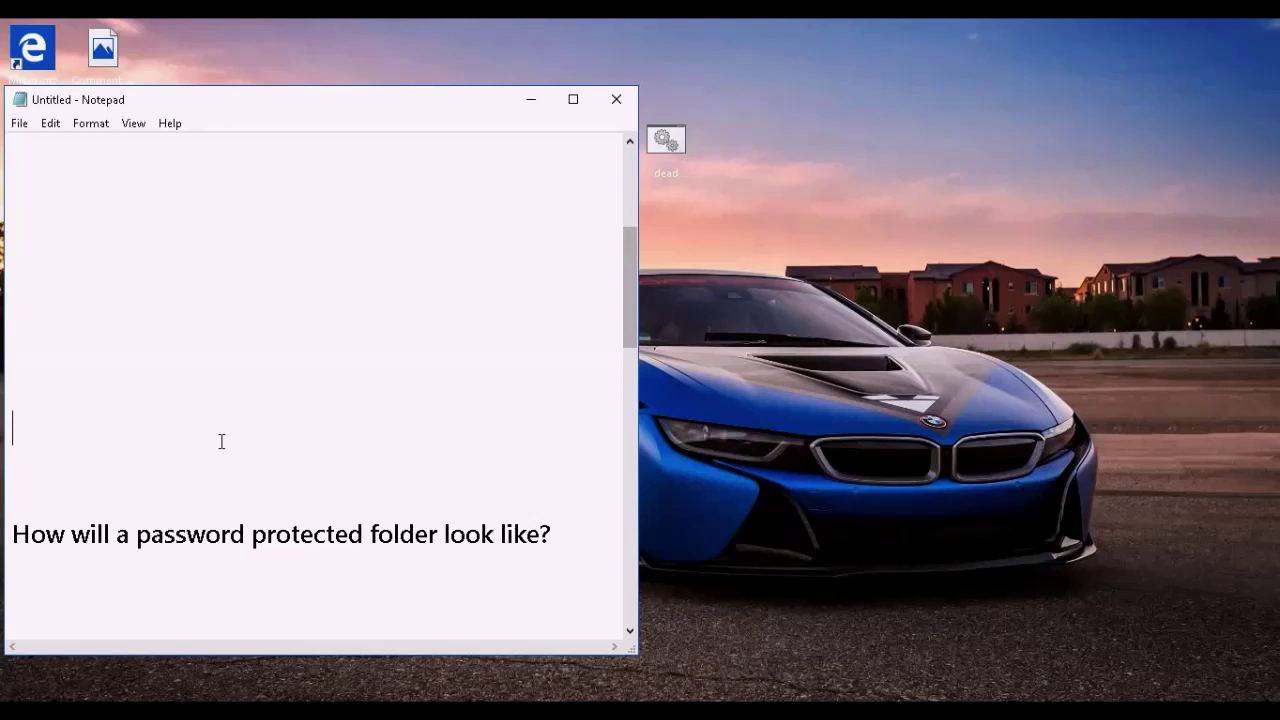
click(531, 100)
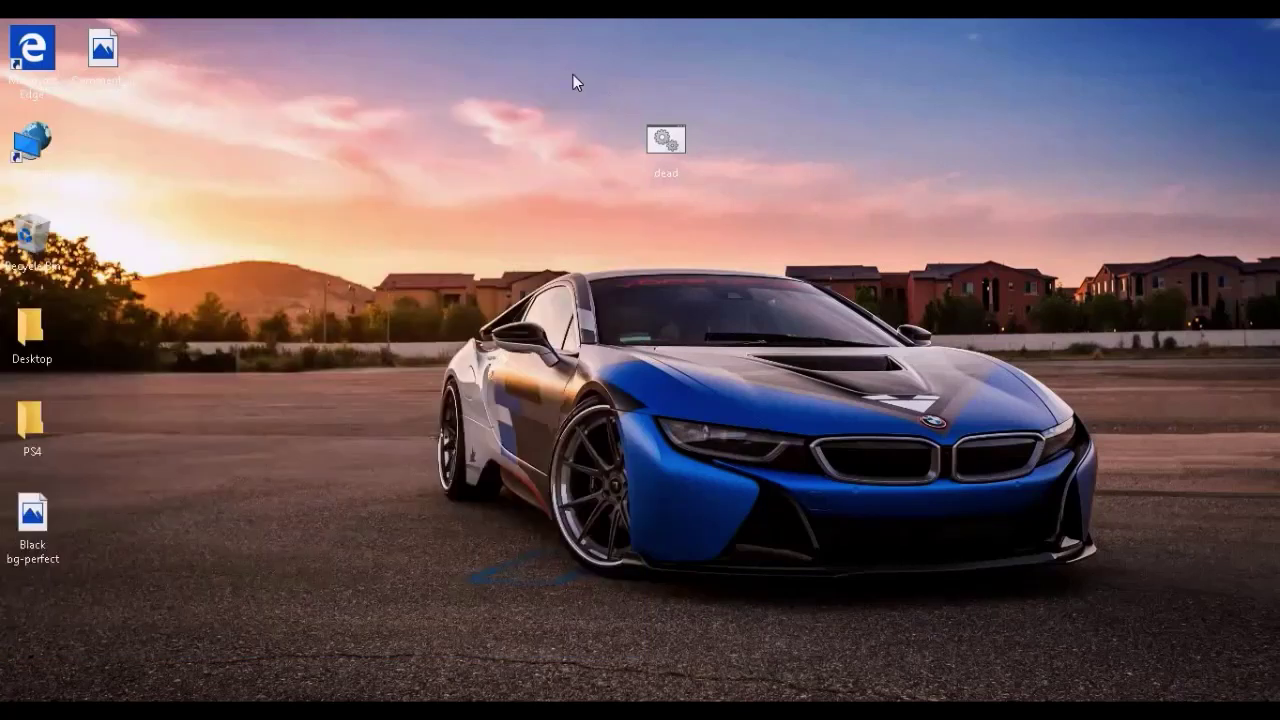
- Move the dead batch file lower on the desktop and refresh the desktop
drag(573, 75, 727, 184)
drag(666, 155, 666, 525)
right_click(742, 405)
click(800, 460)
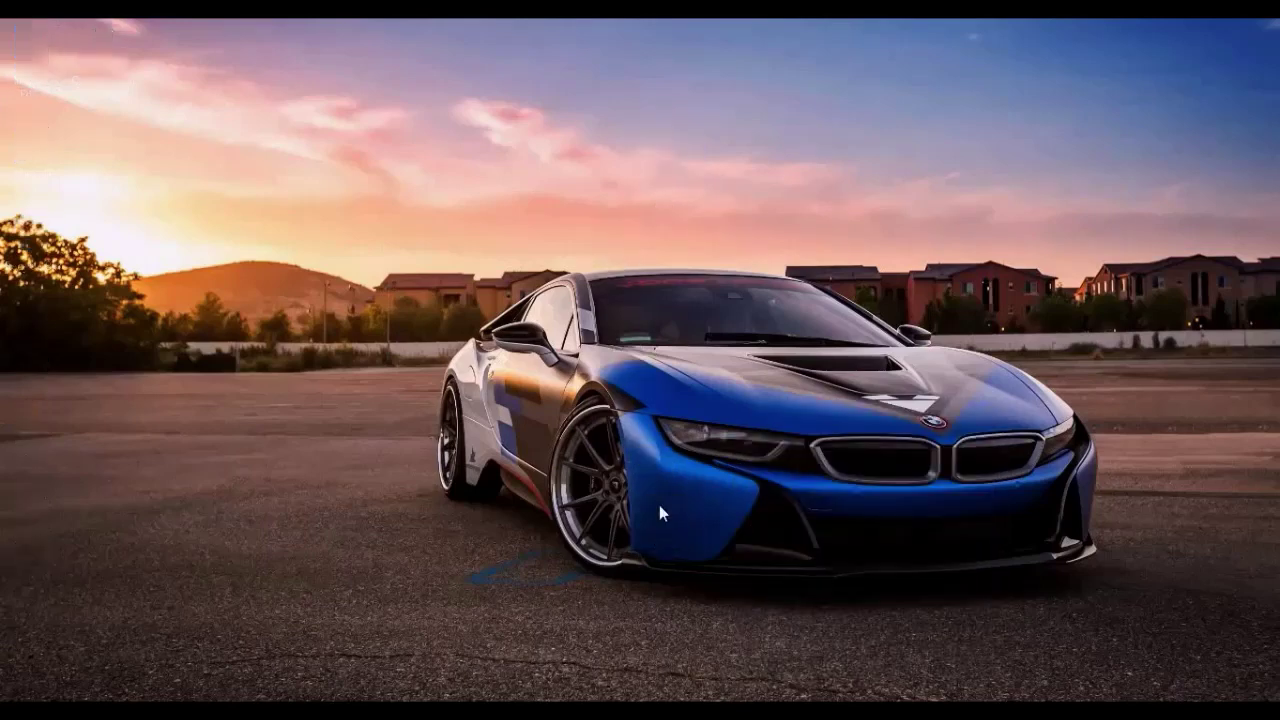
- Run dead and enter the folder password at the unlock prompt
double_click(652, 510)
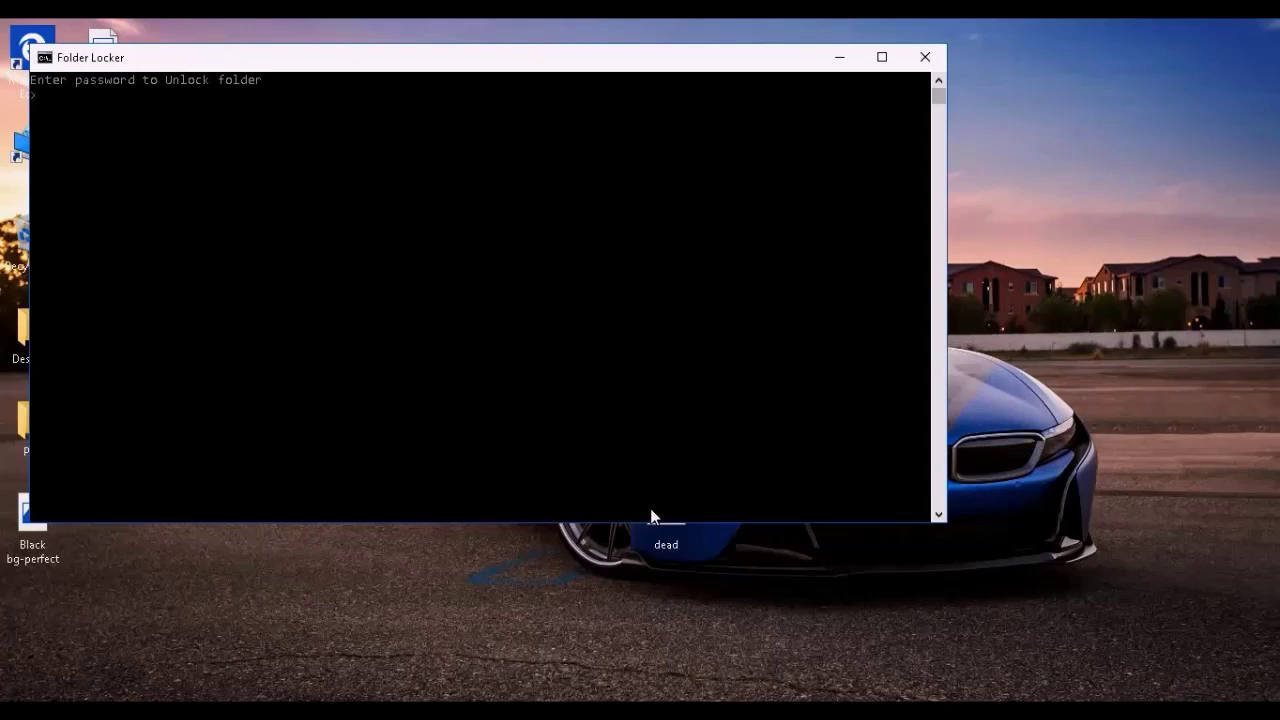
click(72, 80)
drag(61, 78, 229, 100)
click(229, 100)
key(Escape)
key(Return)
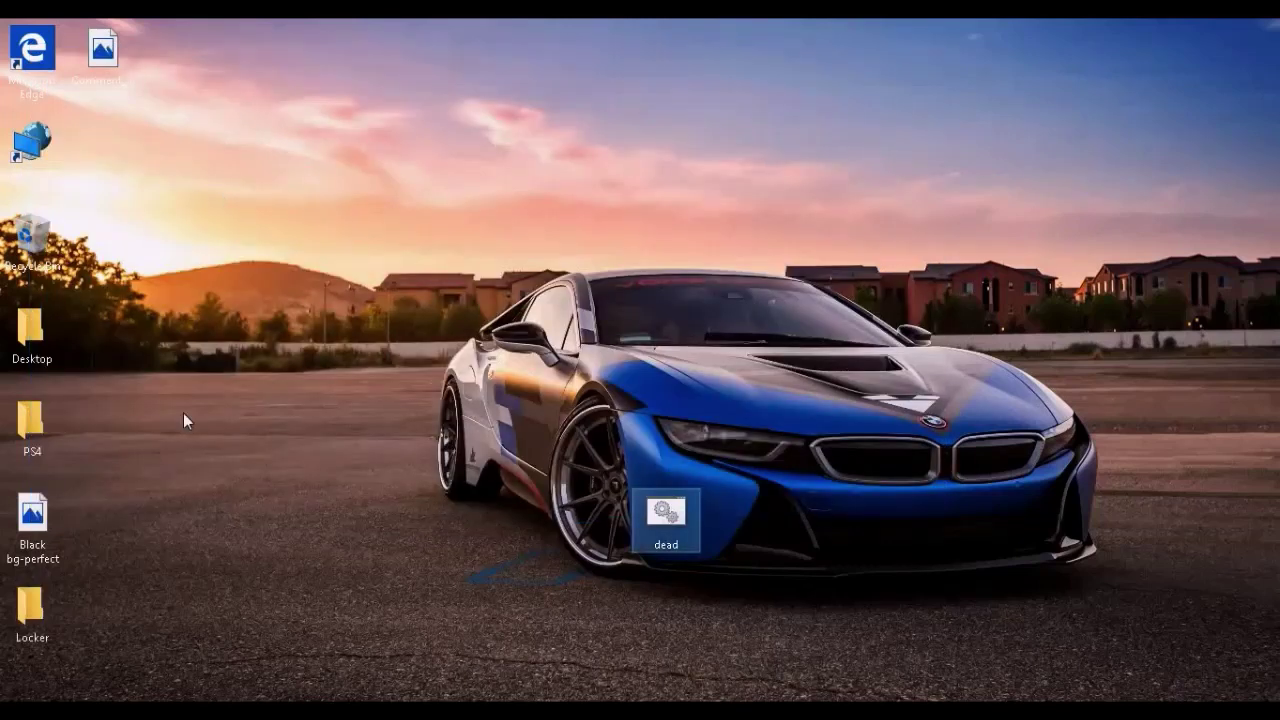
- Move Locker to the top centre and open it to view alogo, PUBG MOBILE and Tencent Gaming Buddy, then close it
drag(62, 602, 548, 419)
drag(662, 363, 660, 357)
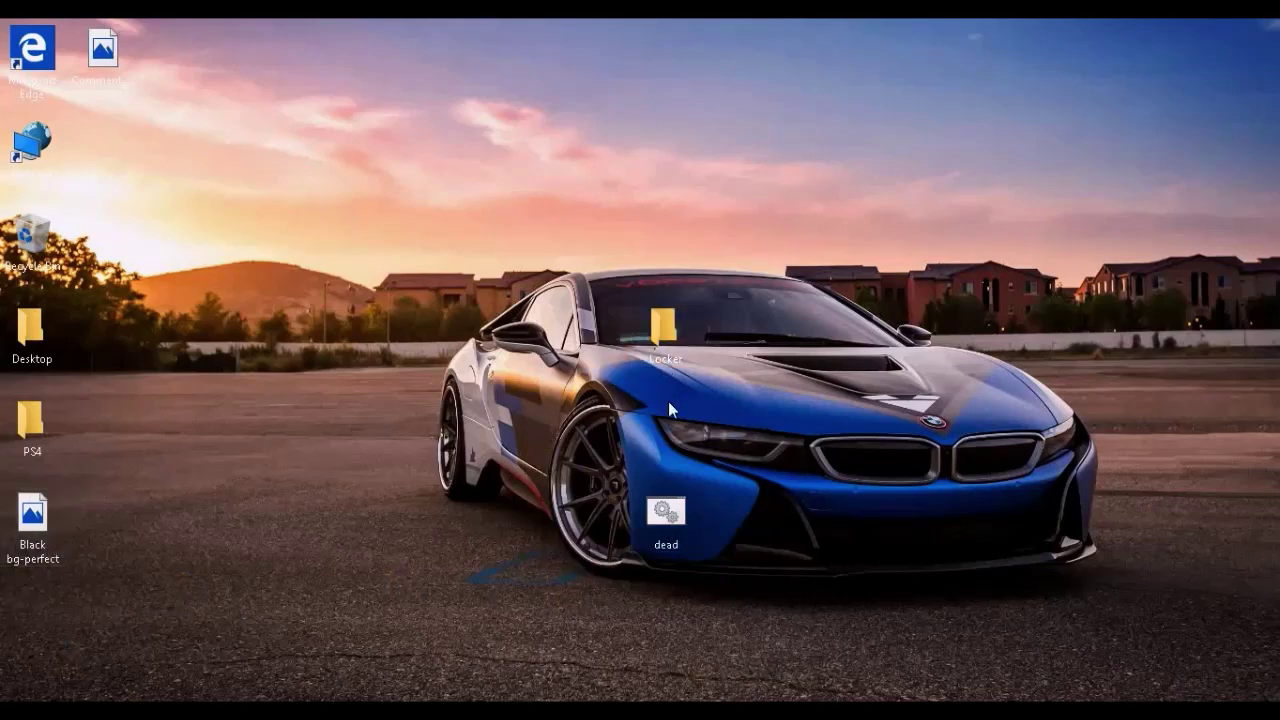
double_click(661, 347)
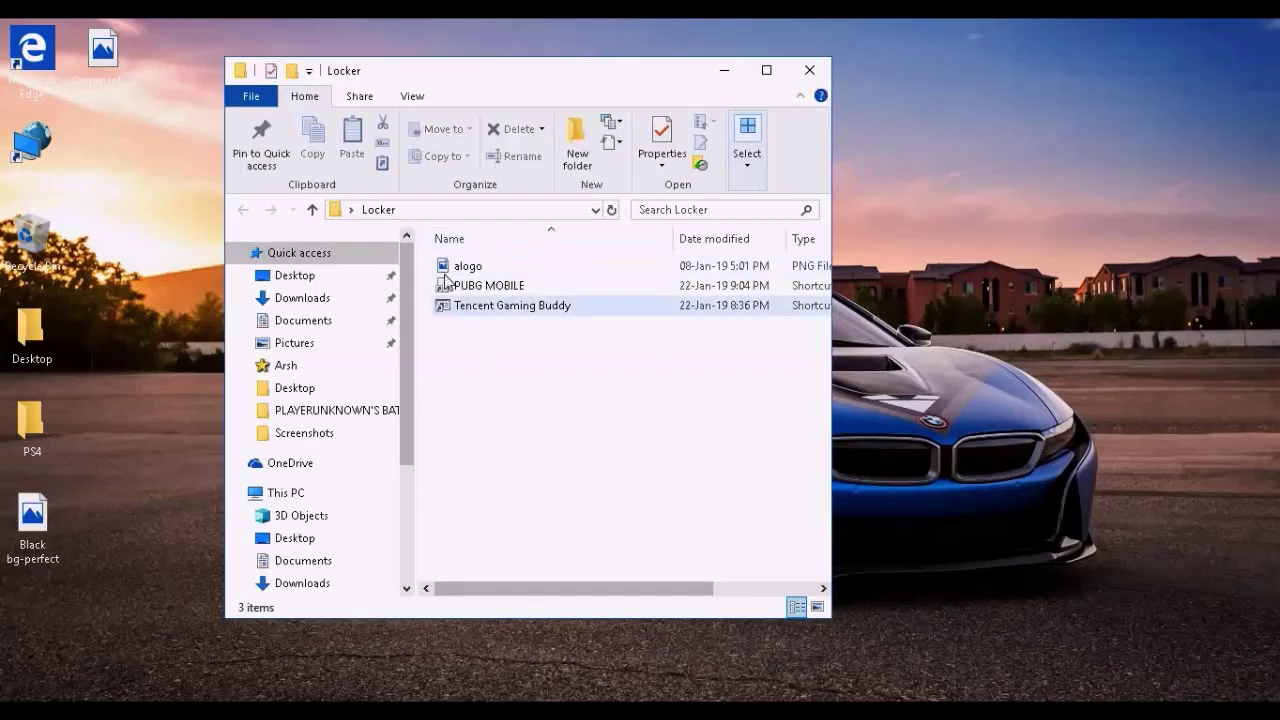
drag(466, 332, 590, 265)
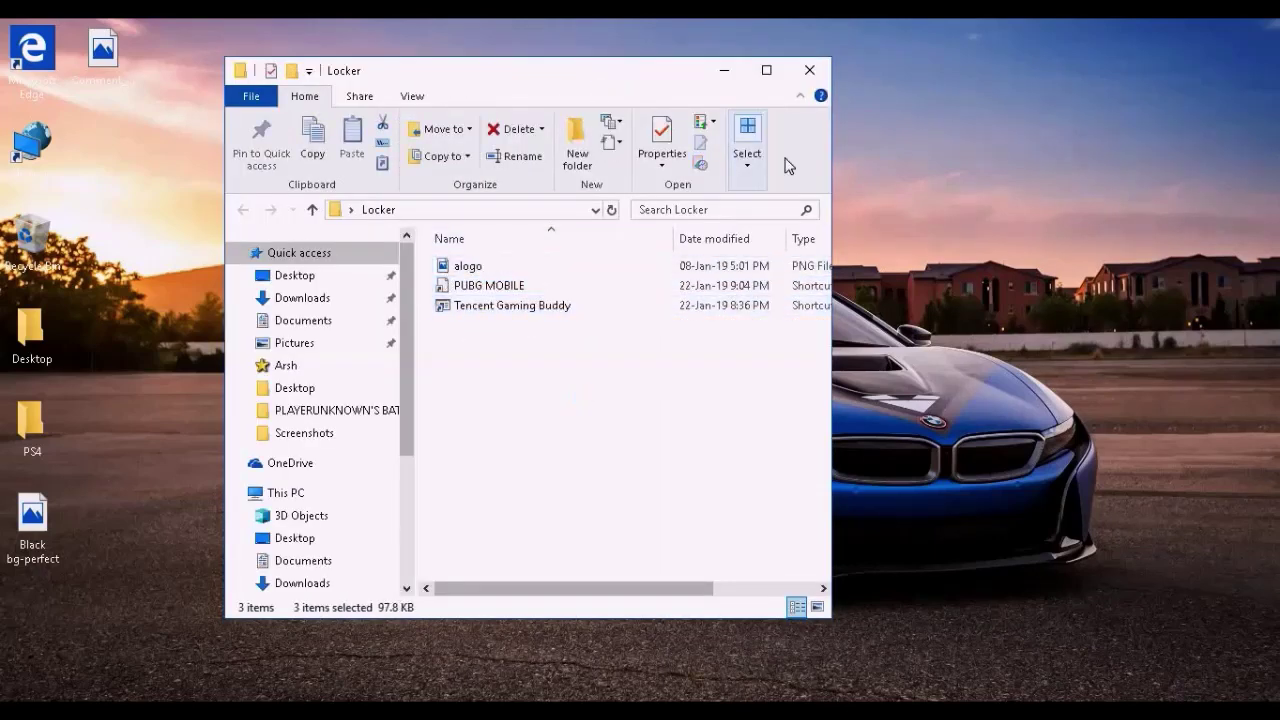
click(810, 78)
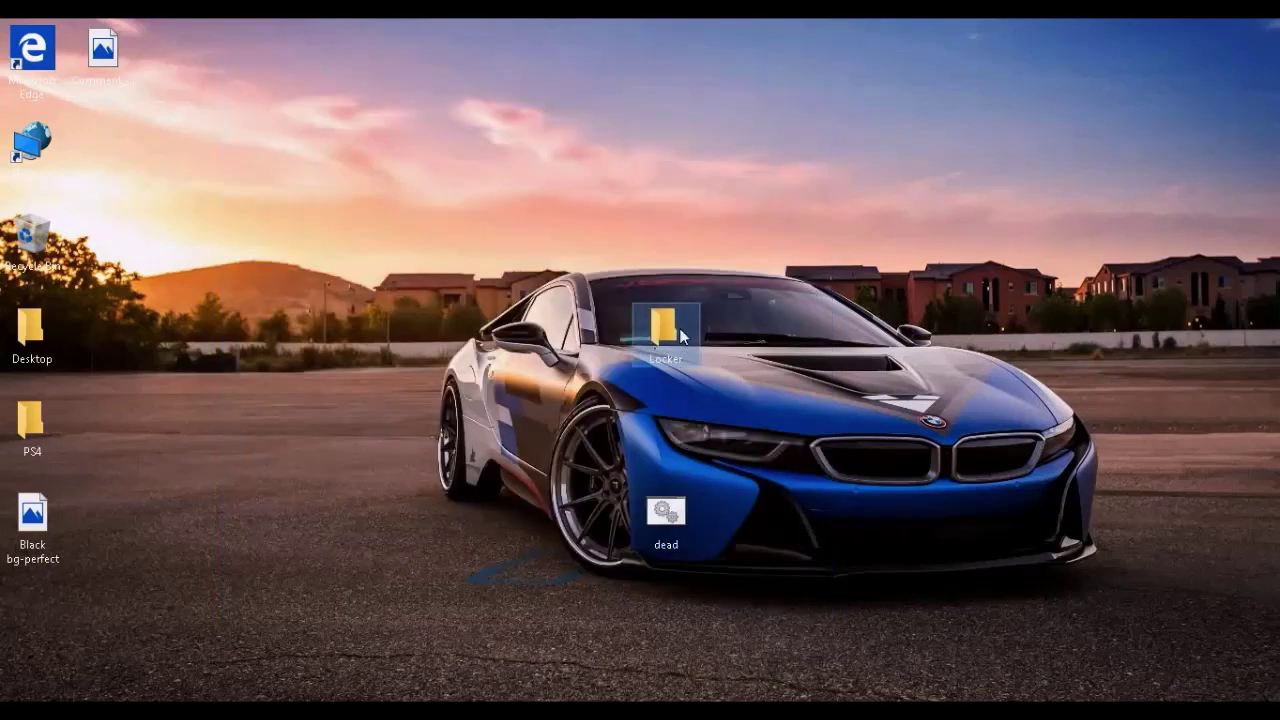
- Run dead again and answer y to the lock confirmation prompt
right_click(684, 430)
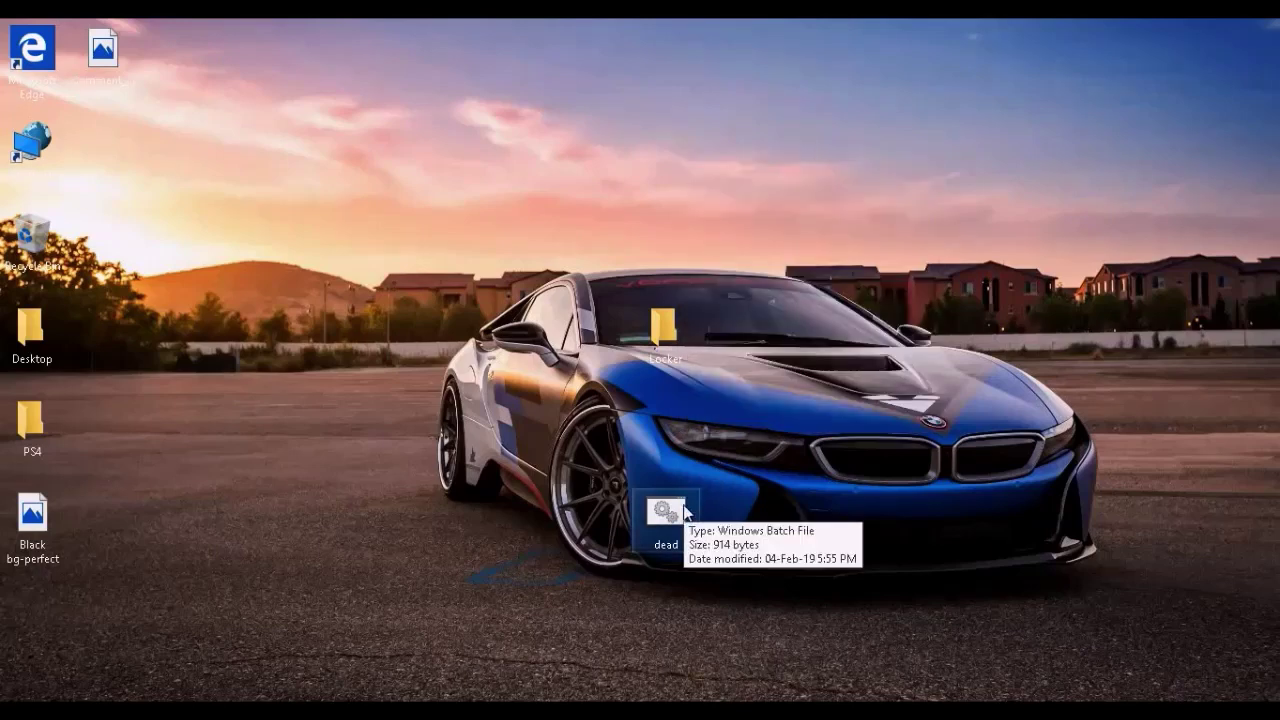
double_click(665, 512)
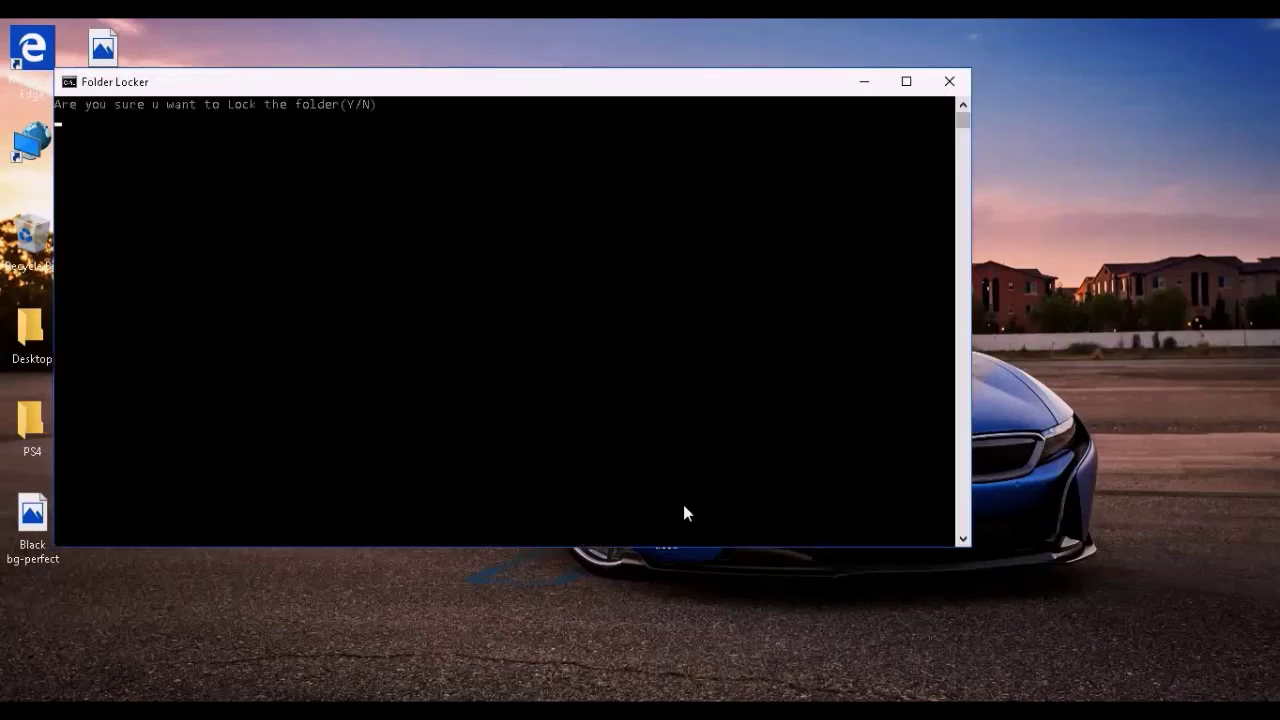
drag(56, 104, 186, 104)
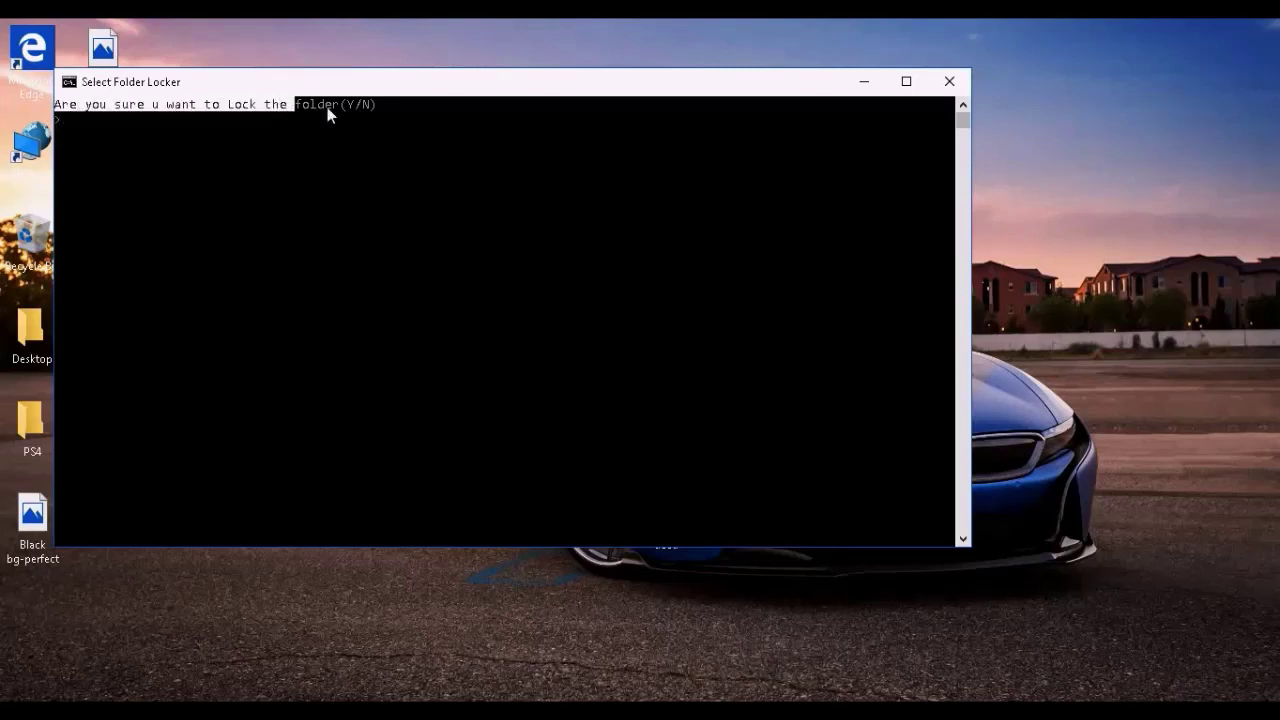
drag(327, 107, 376, 111)
click(367, 105)
drag(366, 110, 374, 114)
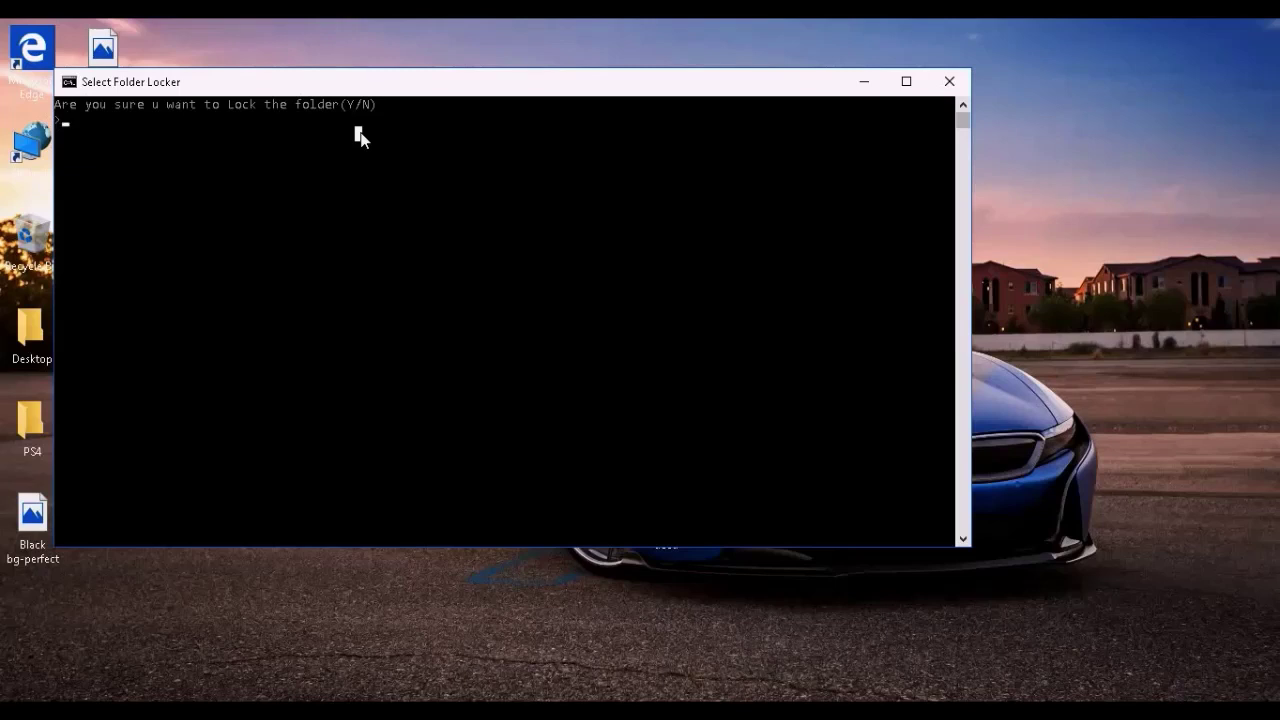
text(y)
key(Return)
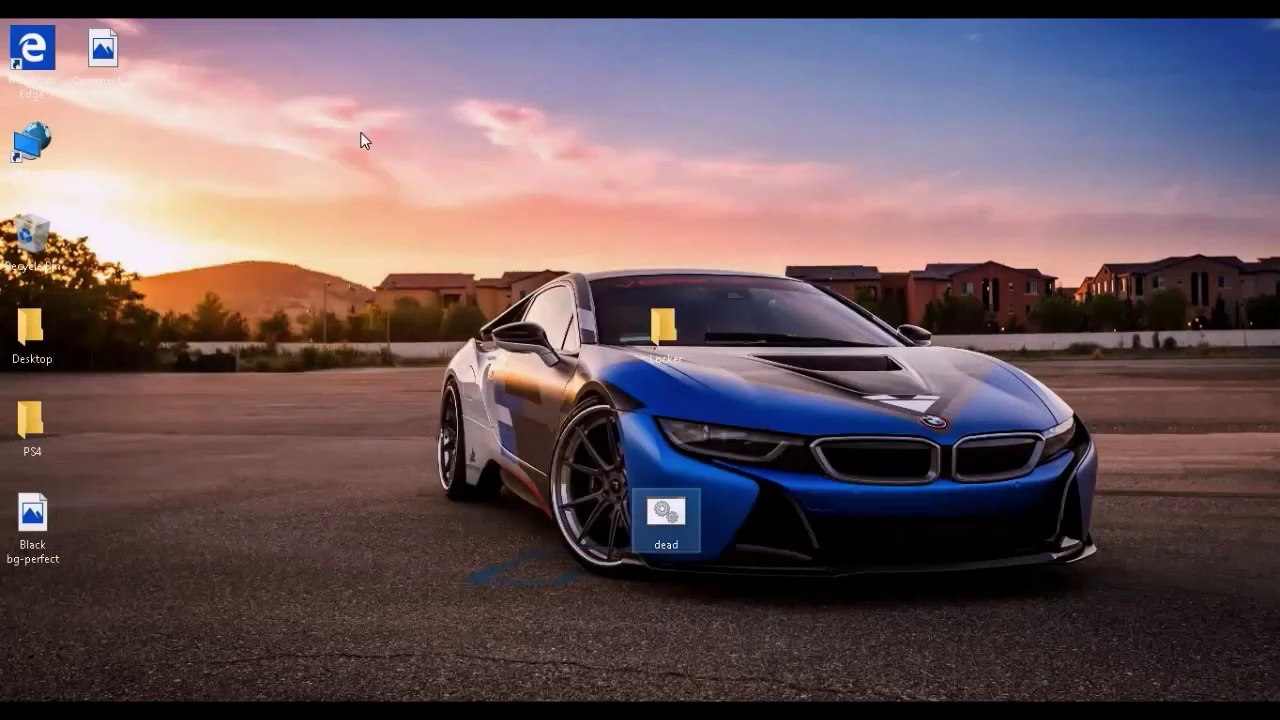
right_click(849, 233)
- Refresh the desktop, restore Notepad and highlight the 'How to make a password protected folder?' heading
click(879, 290)
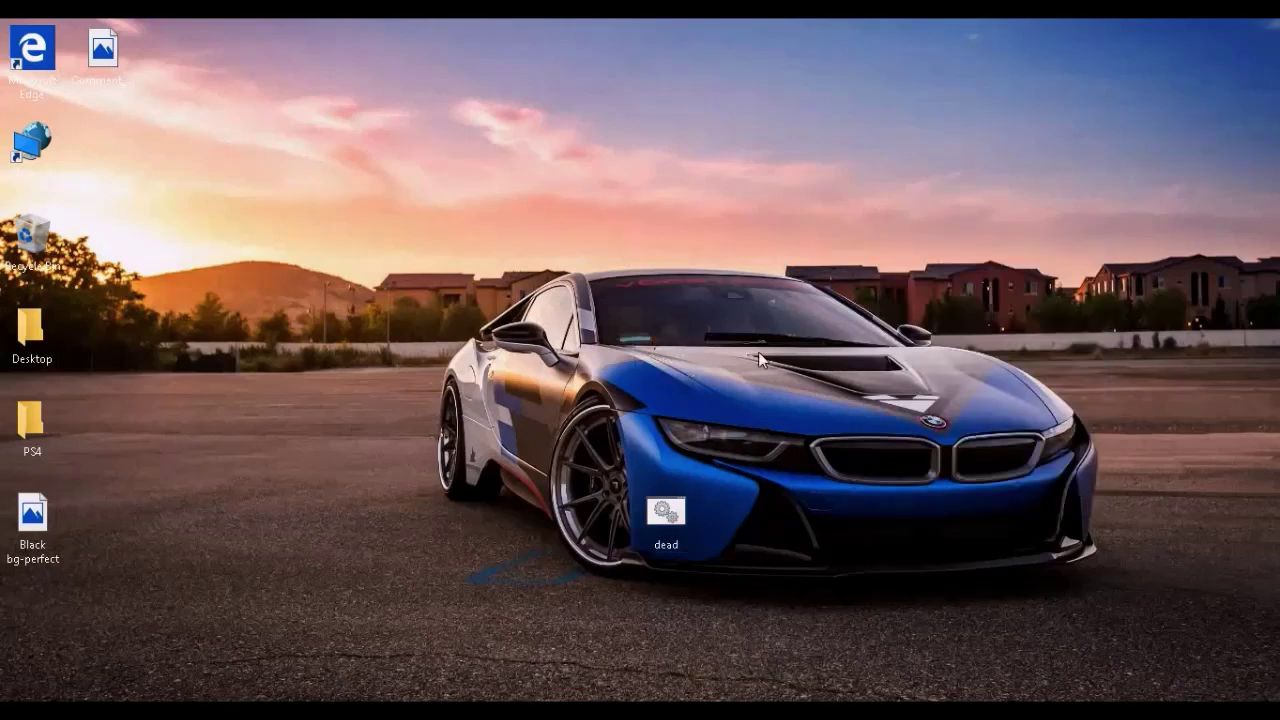
drag(810, 269, 560, 230)
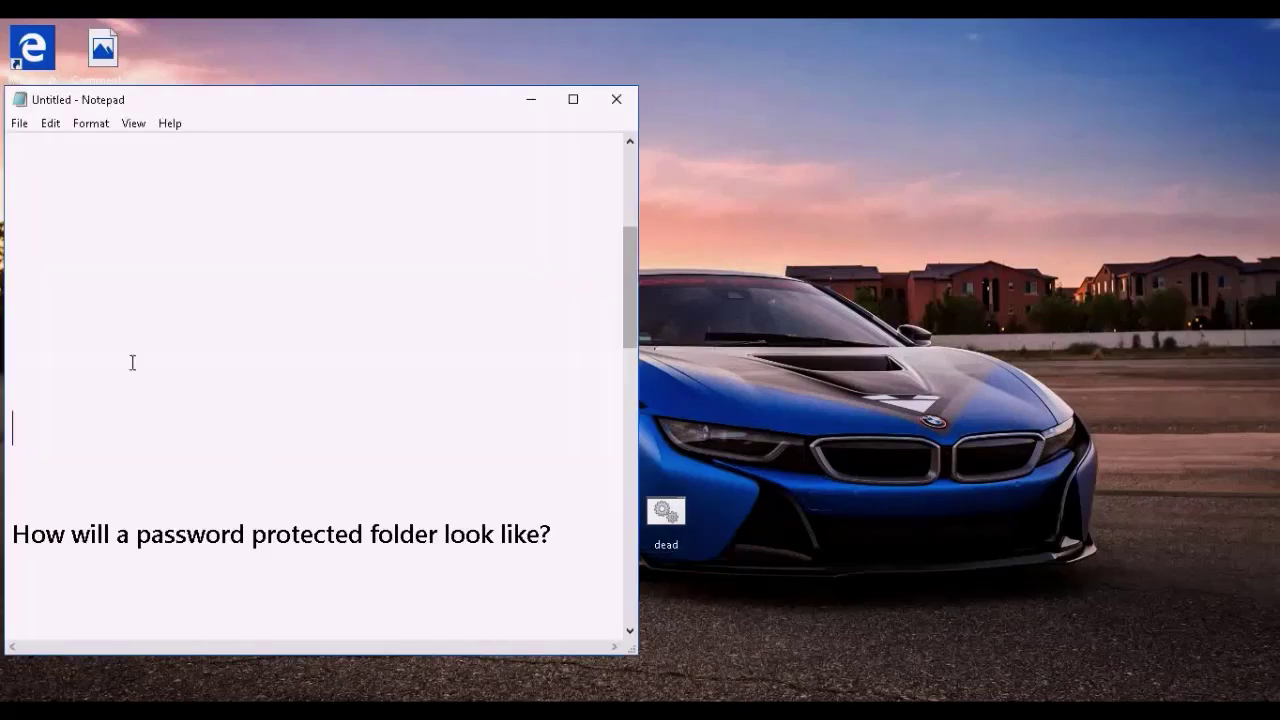
scroll(125, 340, down, 2)
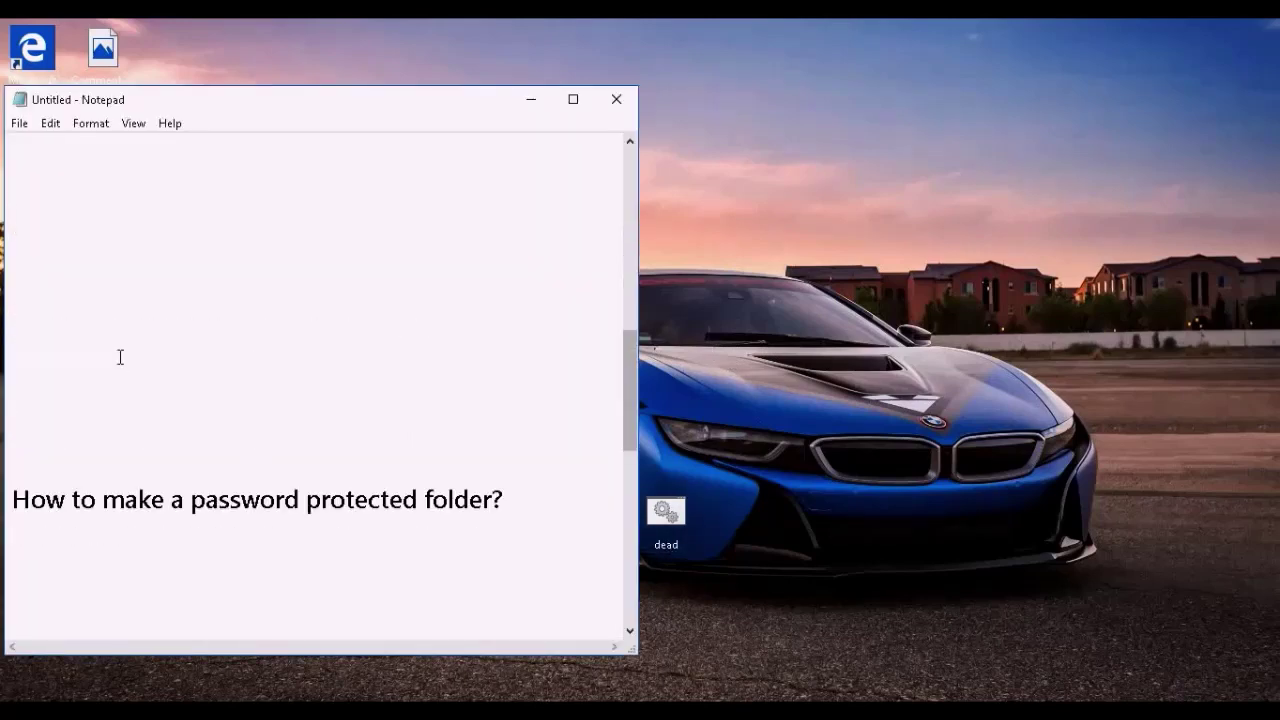
drag(484, 499, 502, 524)
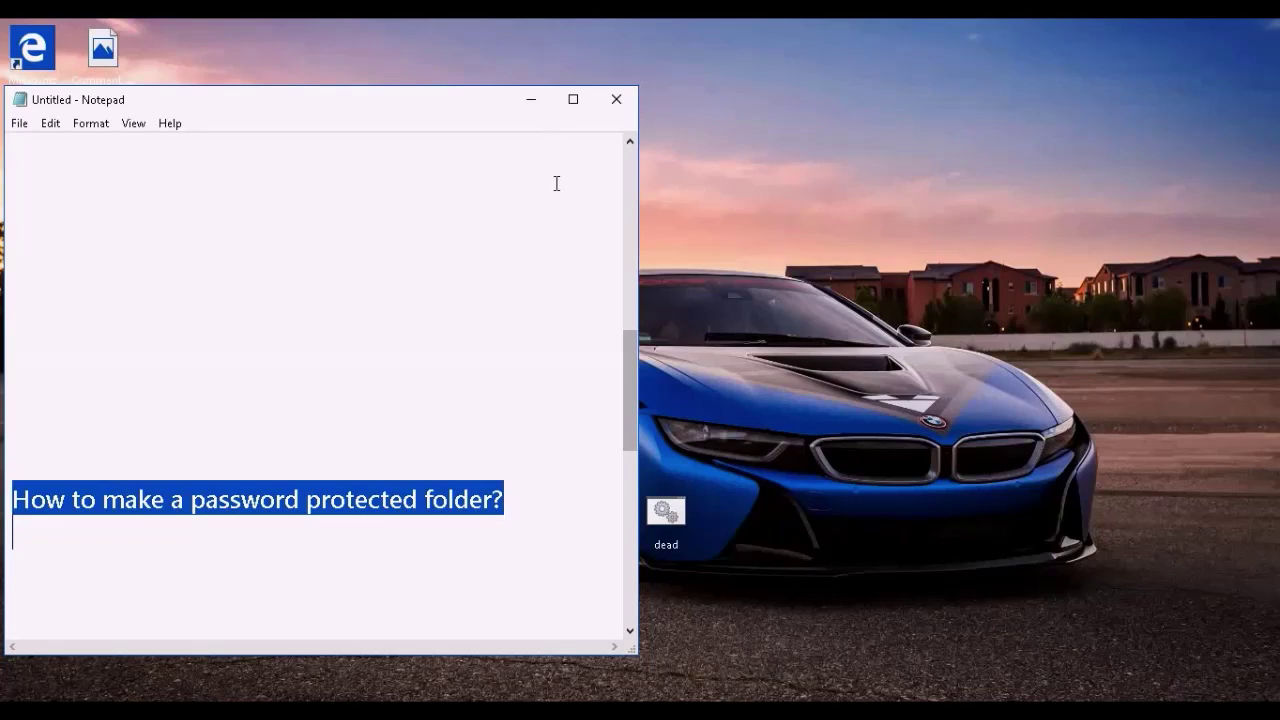
- Minimize the notes, refresh the desktop and launch a new Notepad from Windows search
click(530, 106)
right_click(530, 111)
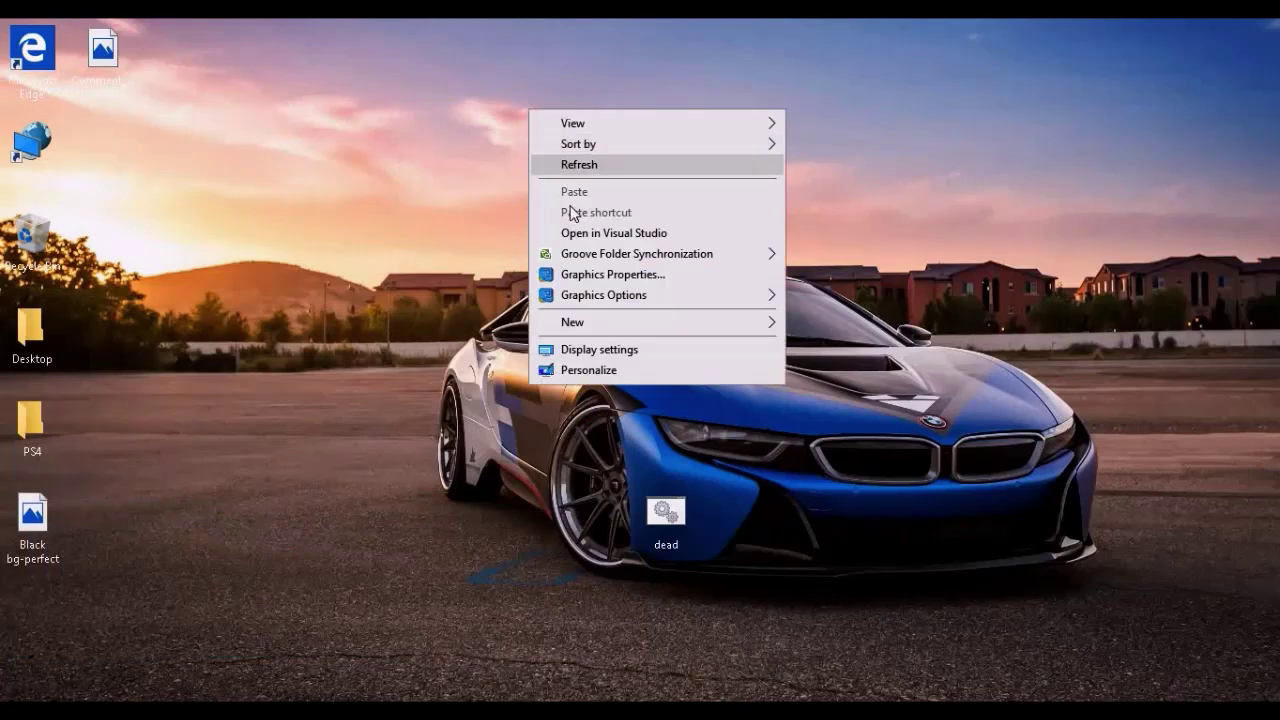
click(568, 167)
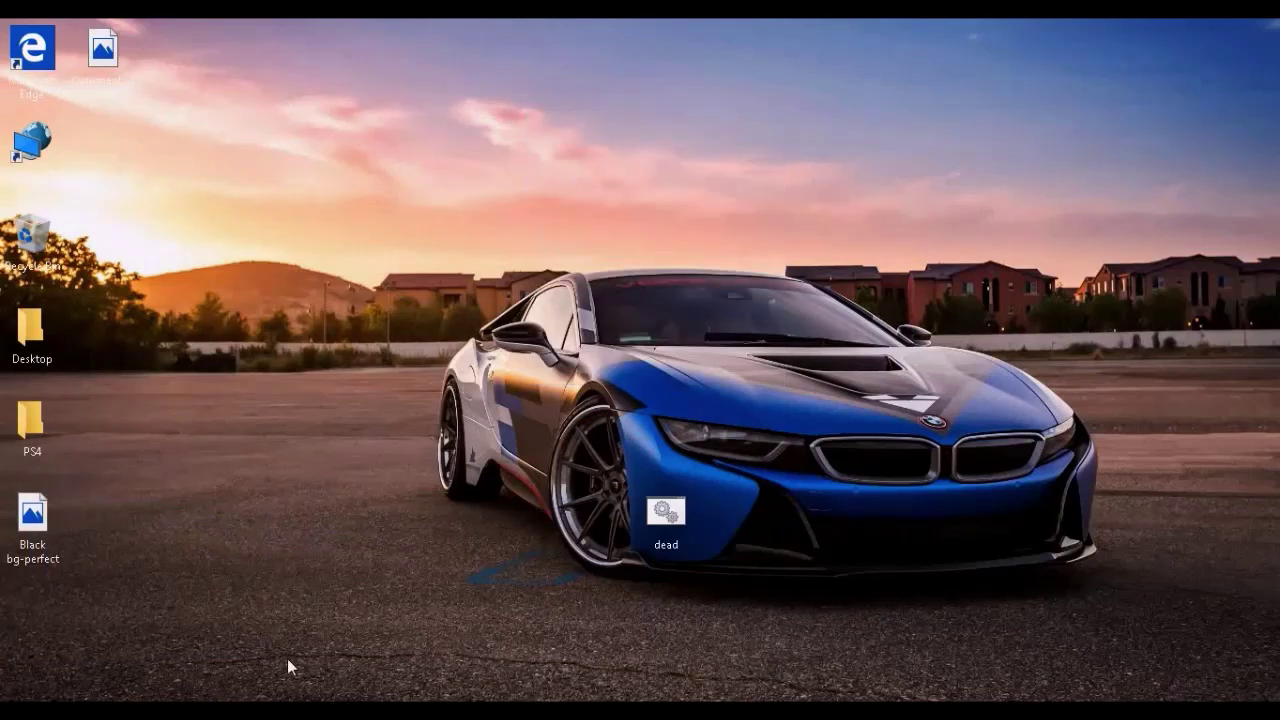
key(super+s)
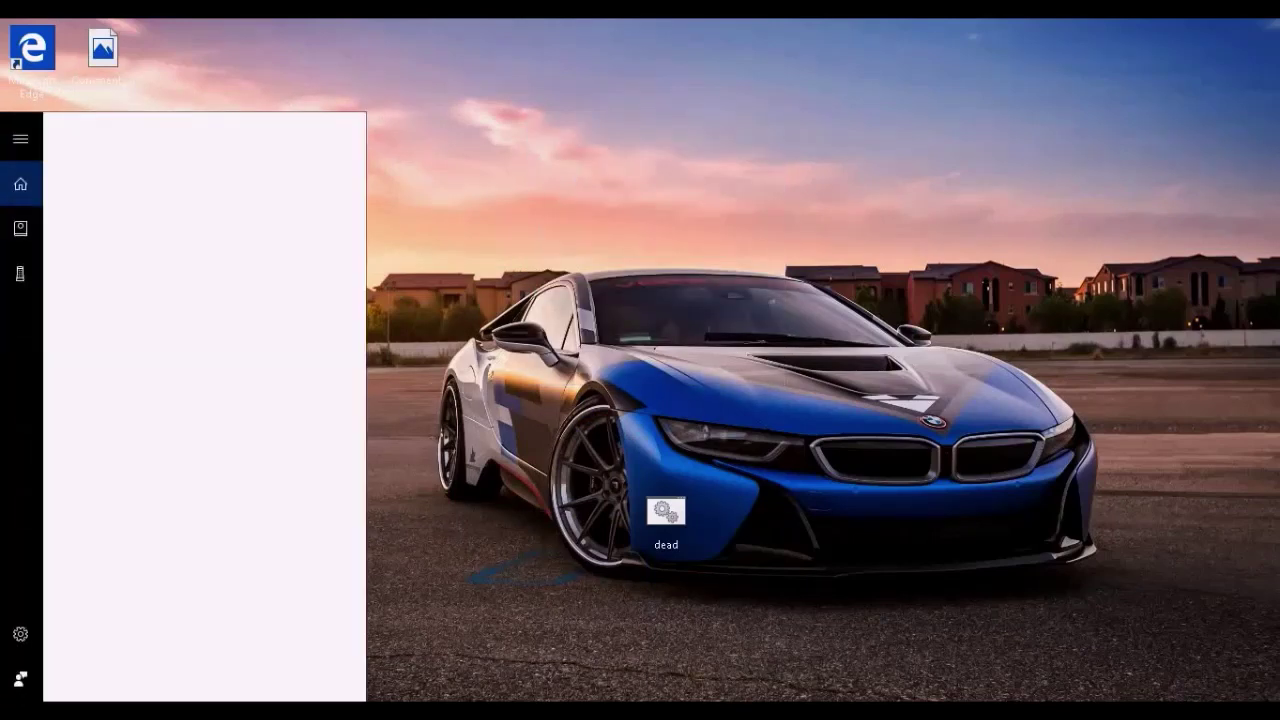
text(notepa)
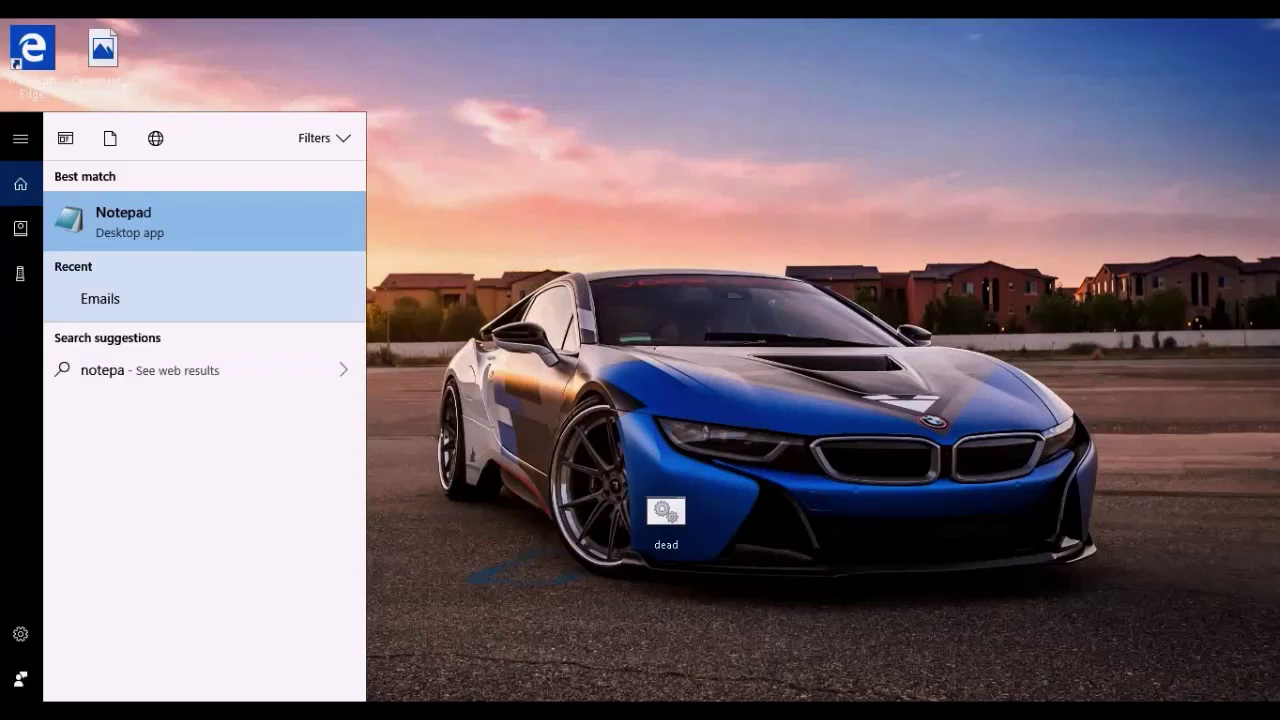
text(d)
key(Return)
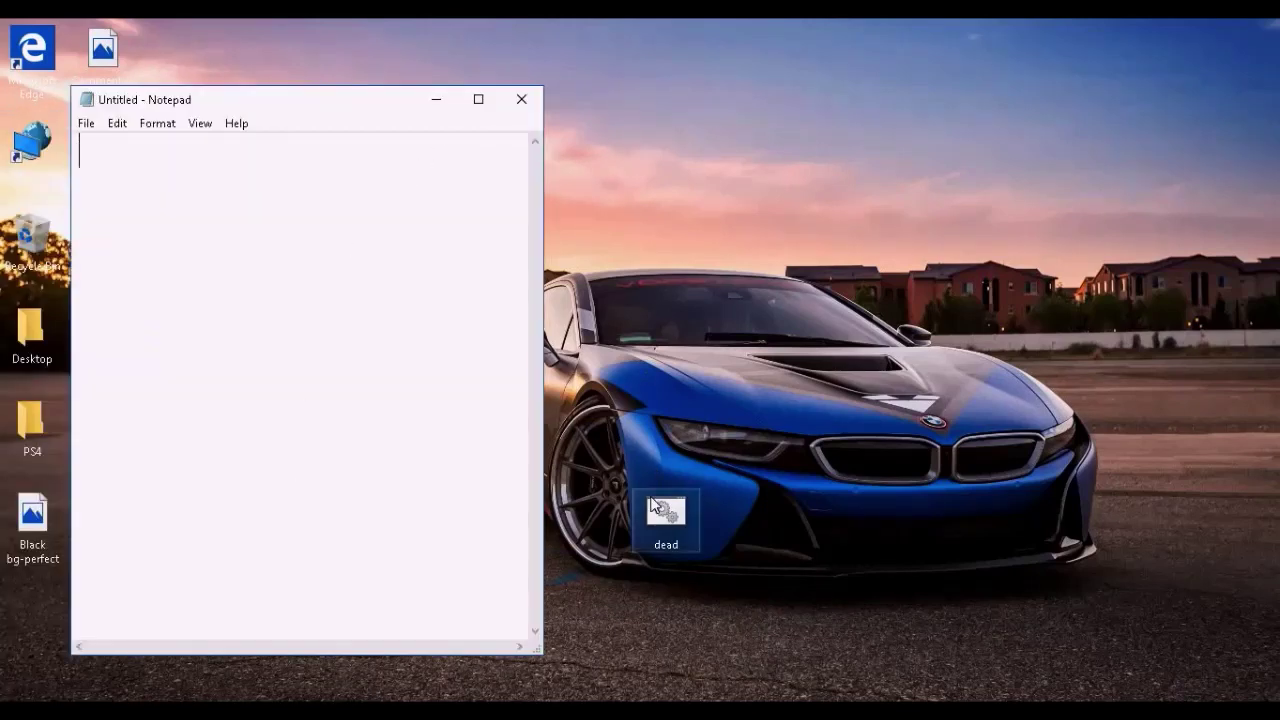
- Drop the dead file into the Recycle Bin, empty it, then maximize the new Notepad
drag(664, 510, 30, 242)
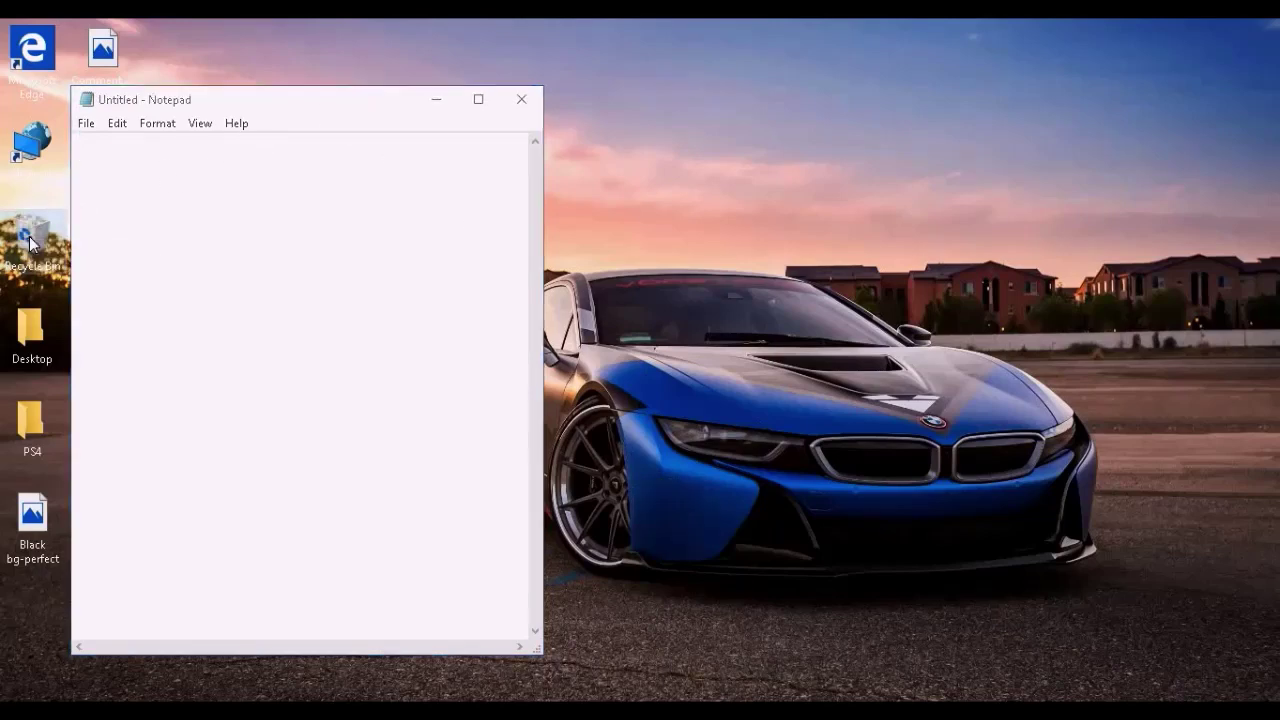
right_click(30, 238)
click(100, 271)
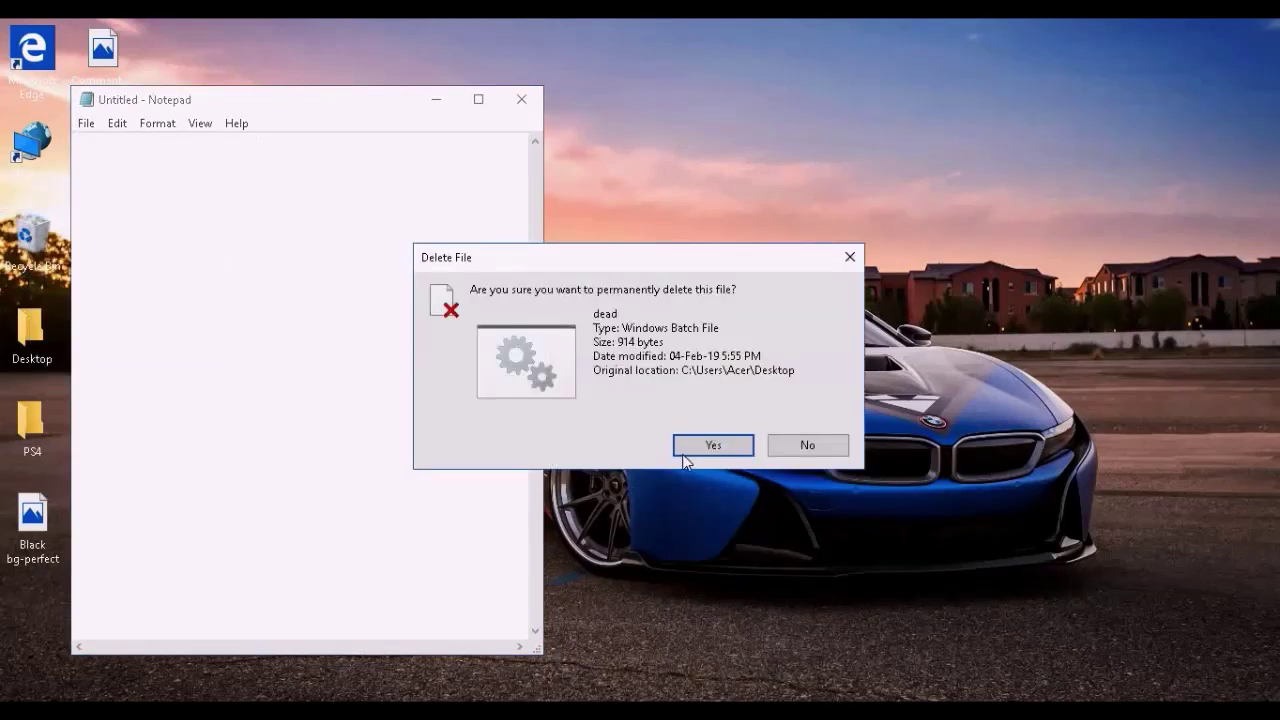
click(688, 452)
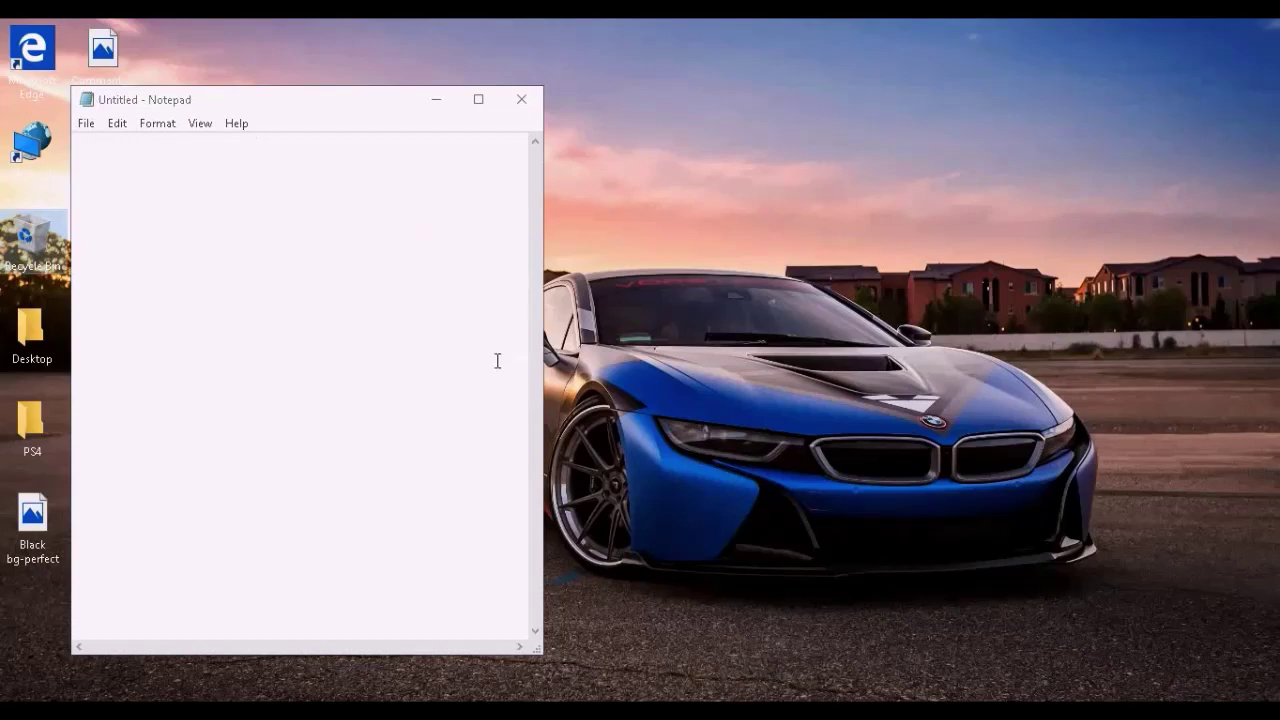
click(440, 163)
click(478, 97)
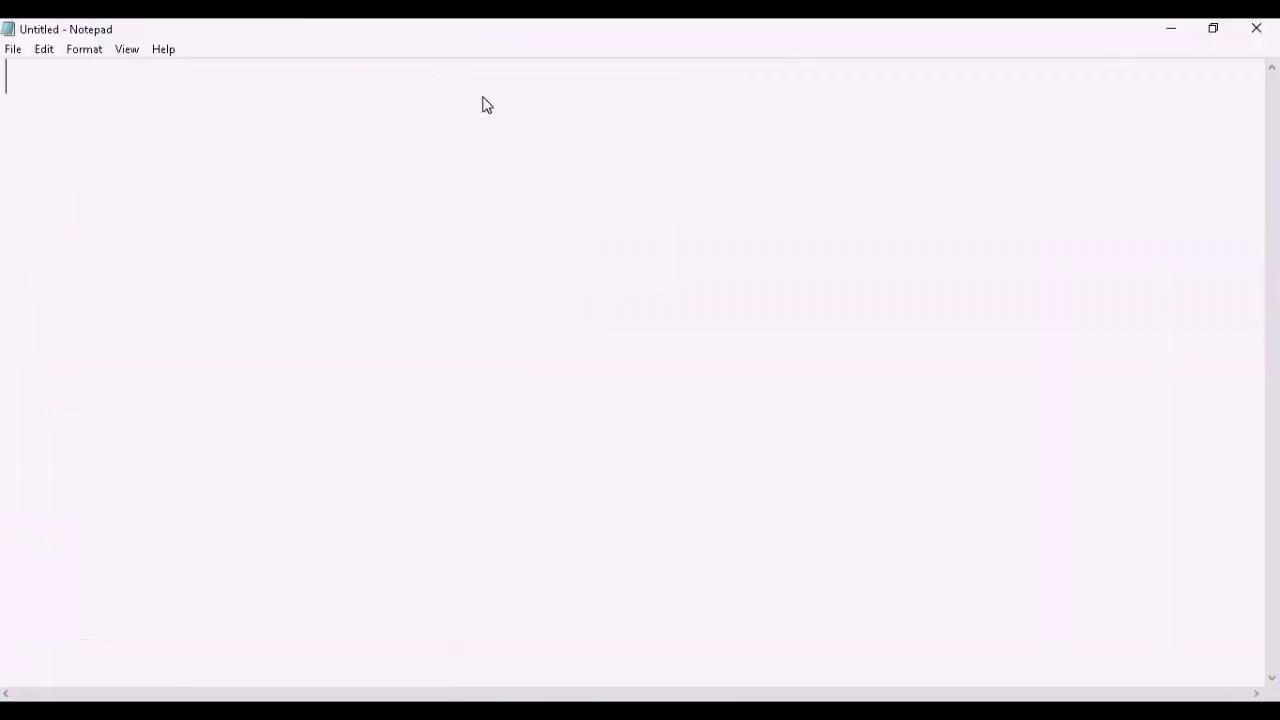
- Paste the copied Folder Locker batch script into the blank document
right_click(437, 100)
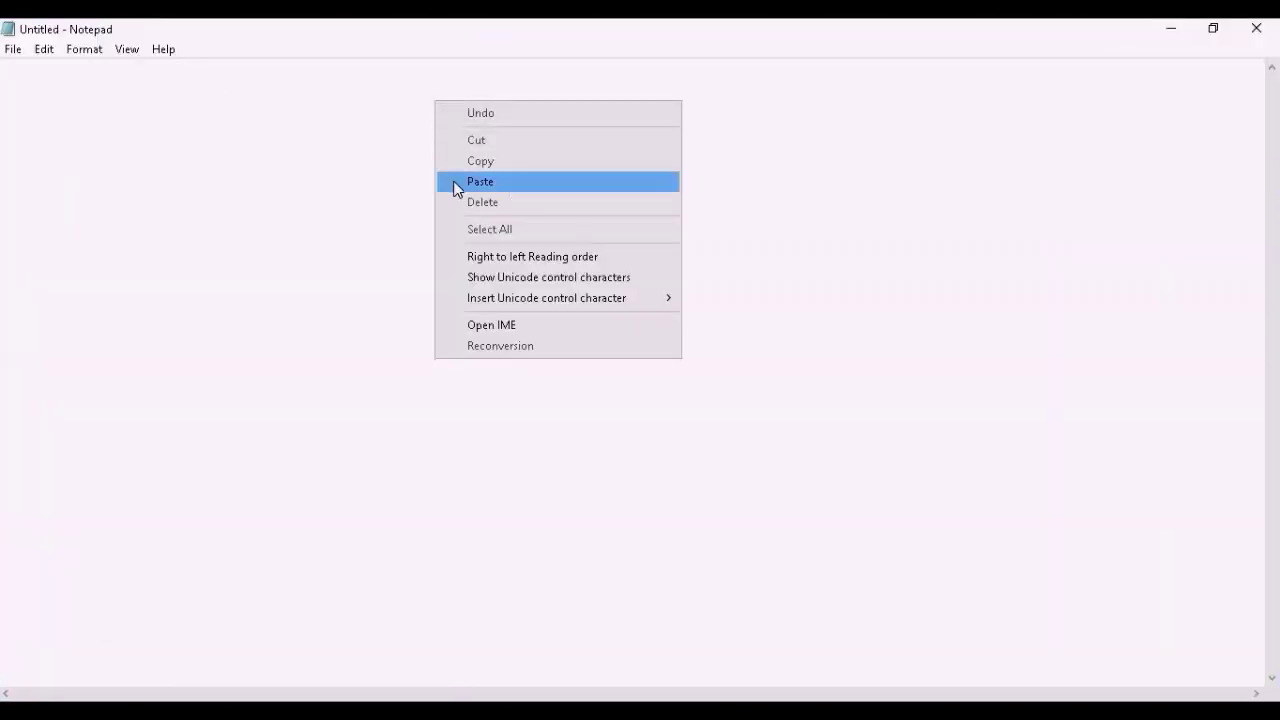
click(457, 184)
scroll(451, 189, up, 6)
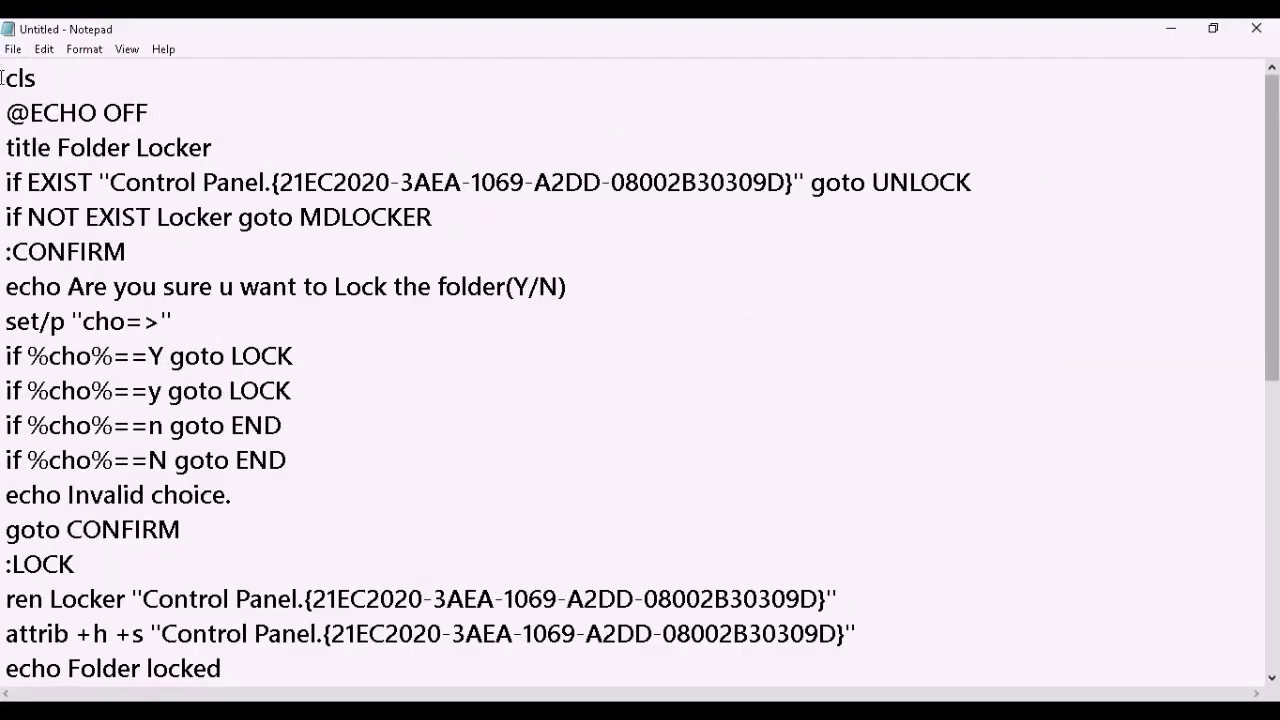
drag(4, 78, 665, 655)
click(617, 529)
scroll(618, 528, up, 5)
scroll(286, 257, down, 2)
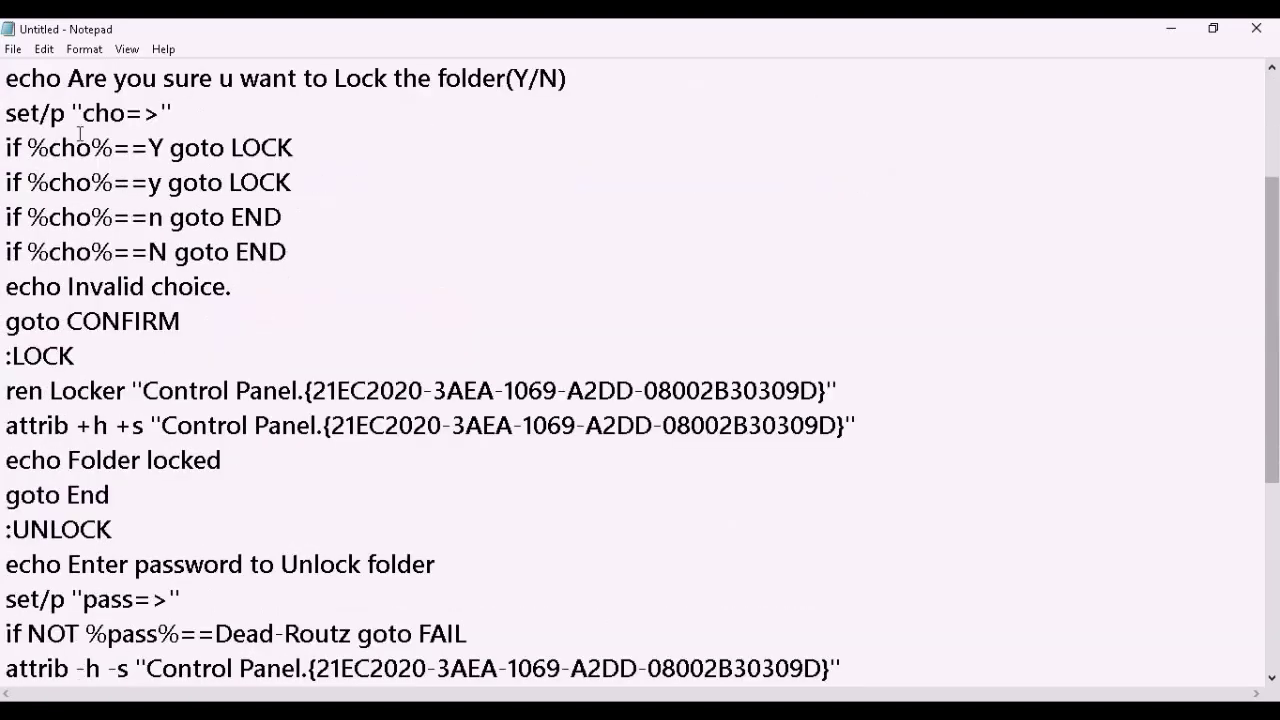
scroll(79, 133, up, 2)
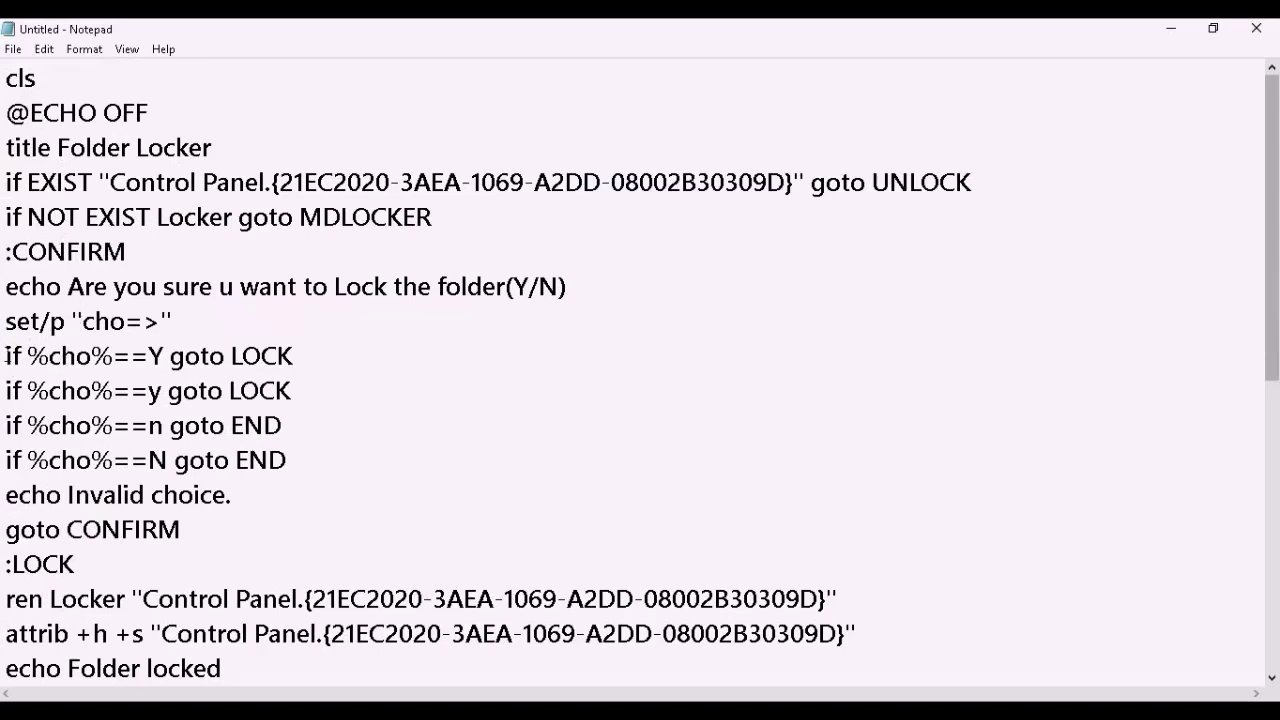
- Add an 'if %cho%==yes goto LOCK' line below the Y check, then delete it again
drag(8, 356, 300, 388)
click(298, 358)
key(Return)
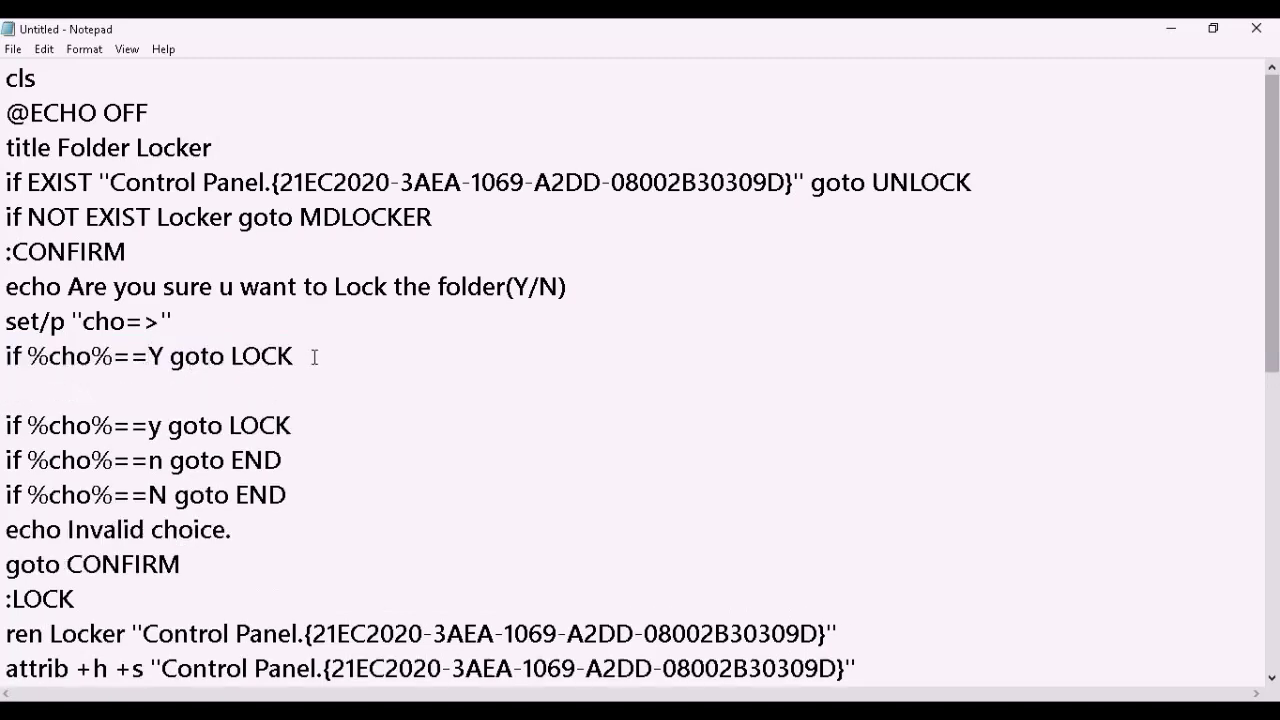
text(if %cho)
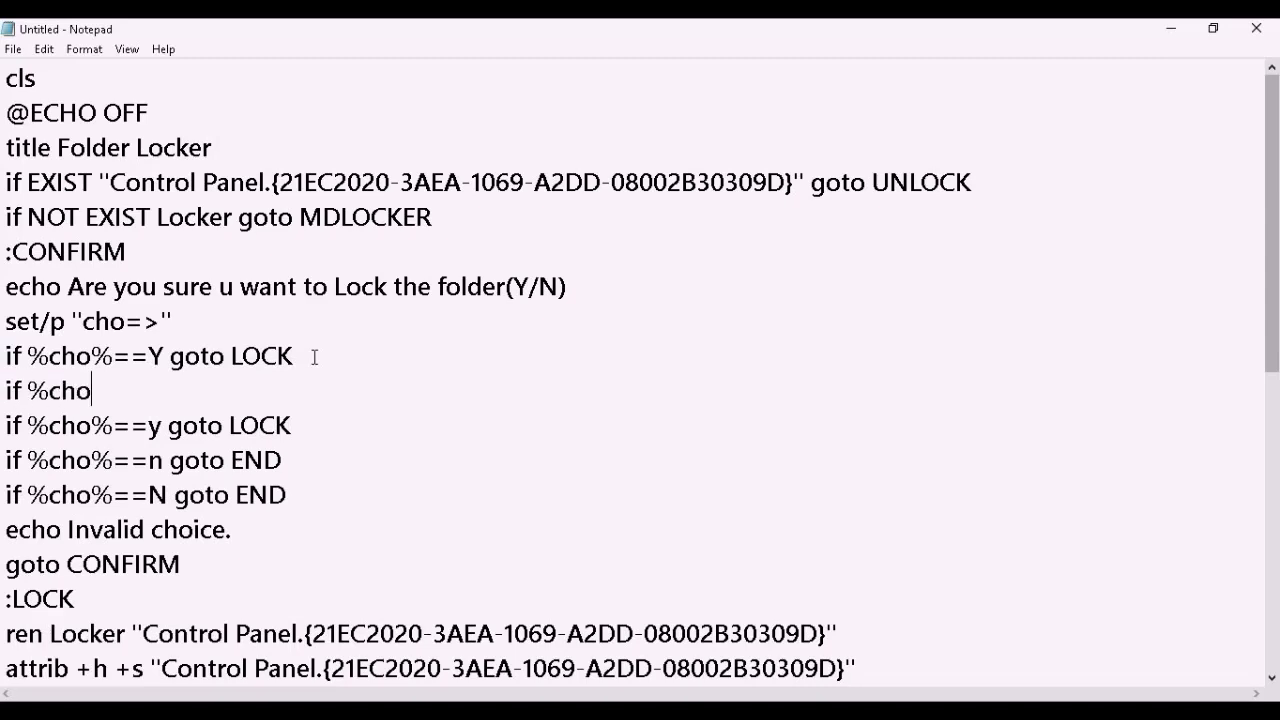
text(%==yes got)
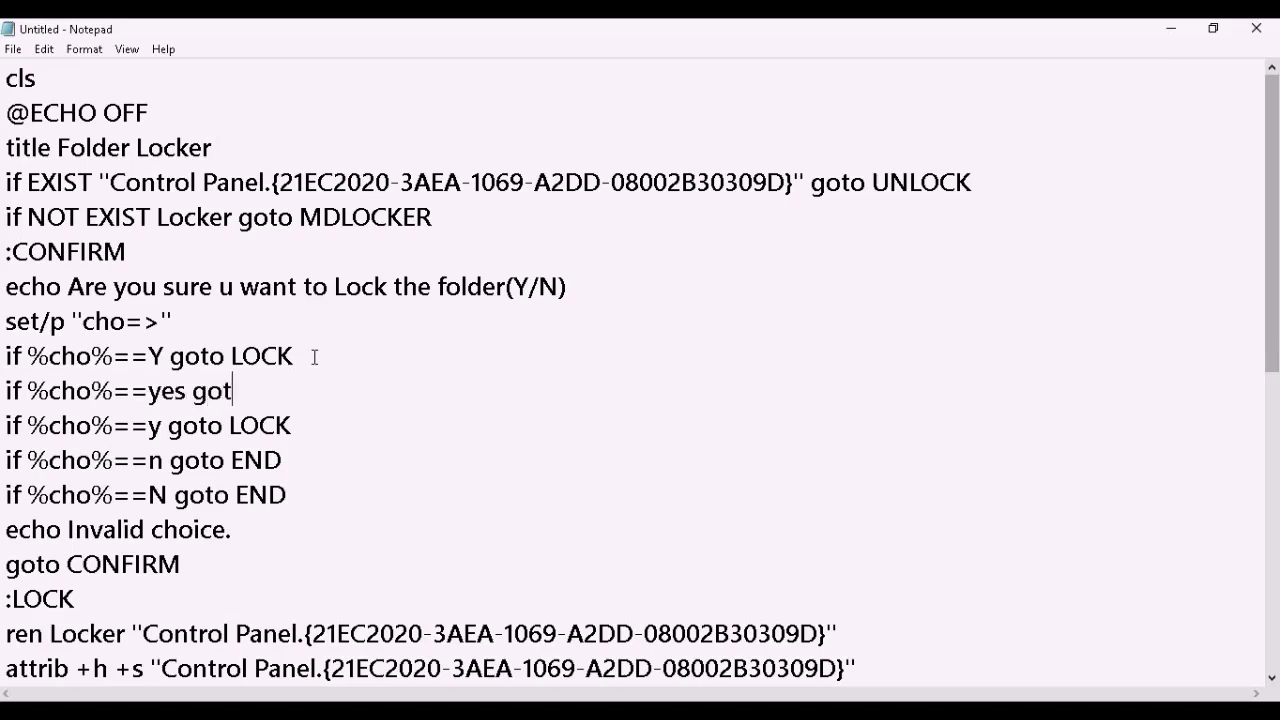
text(o LOCK)
key(Down)
drag(318, 390, 3, 390)
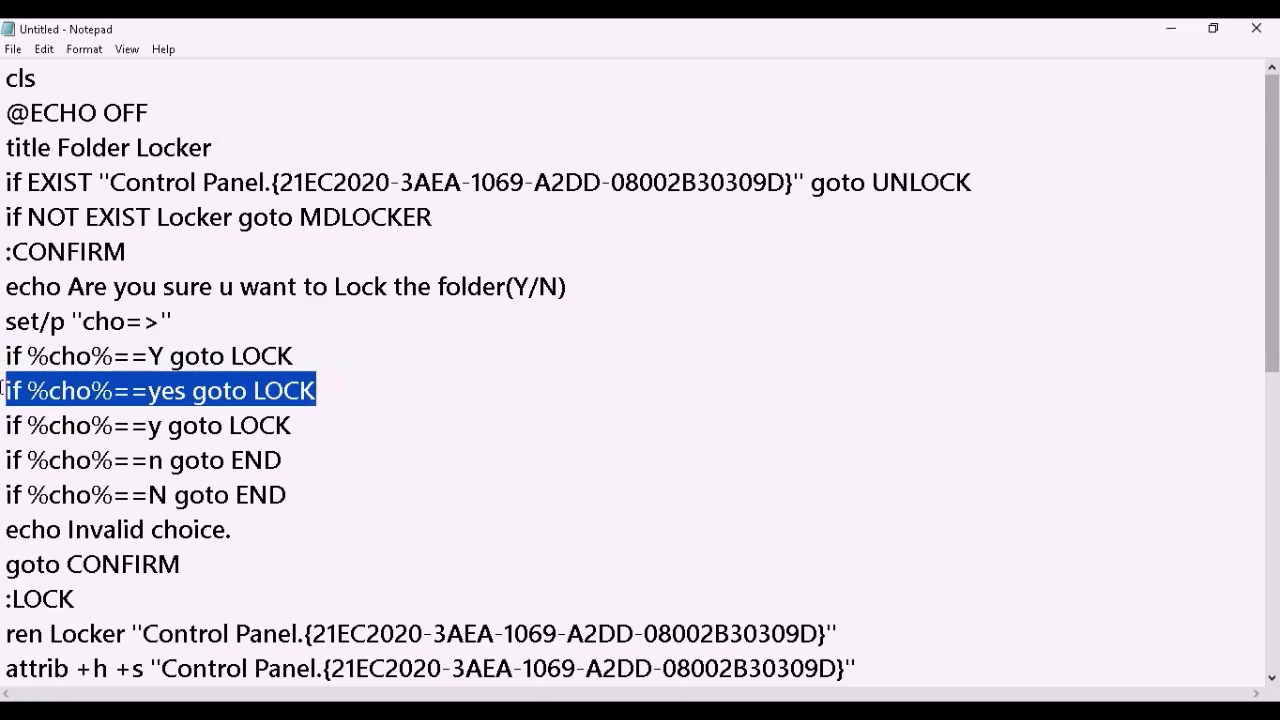
key(BackSpace)
key(BackSpace)
- Scroll down and highlight the start of the password check line
scroll(89, 417, down, 1)
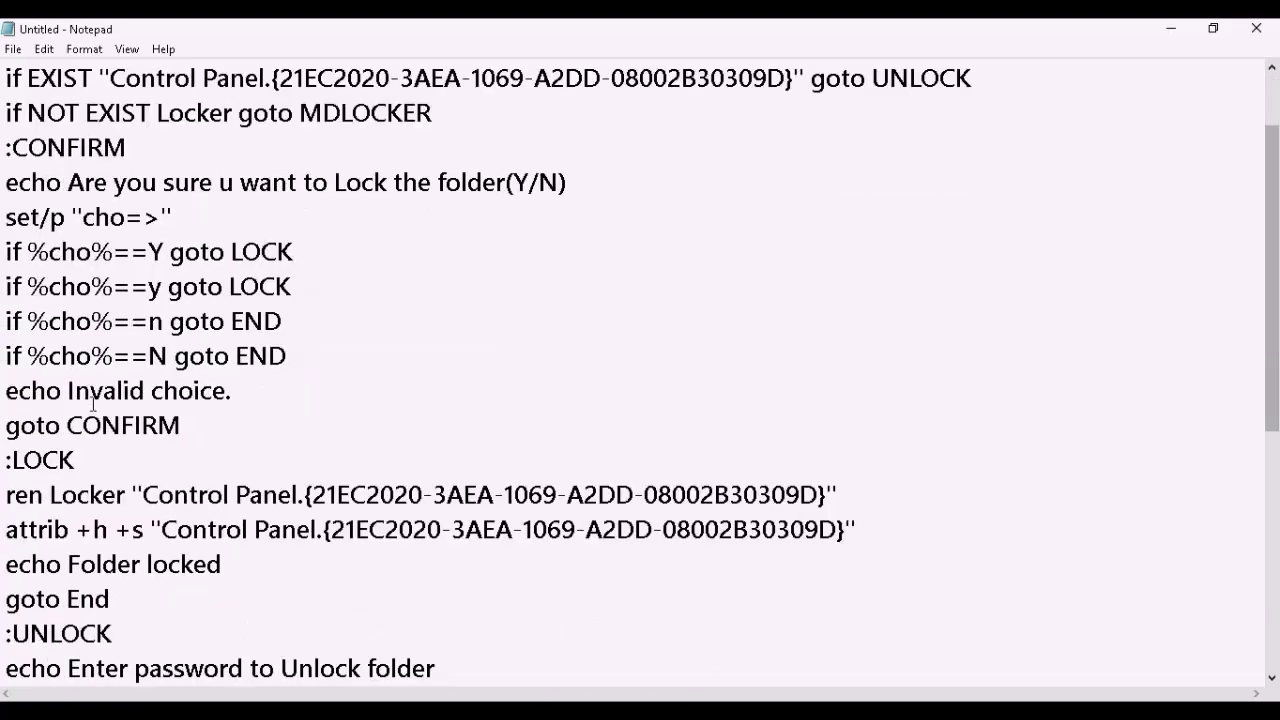
scroll(93, 403, up, 1)
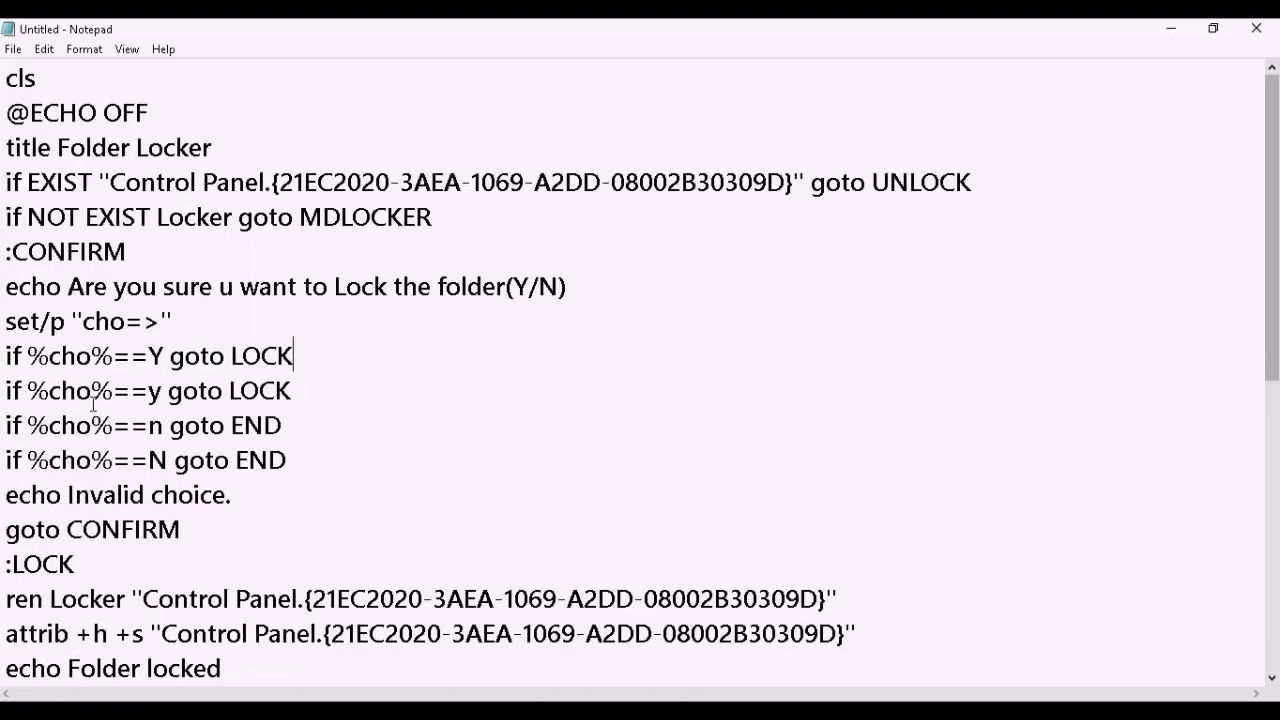
scroll(316, 488, down, 4)
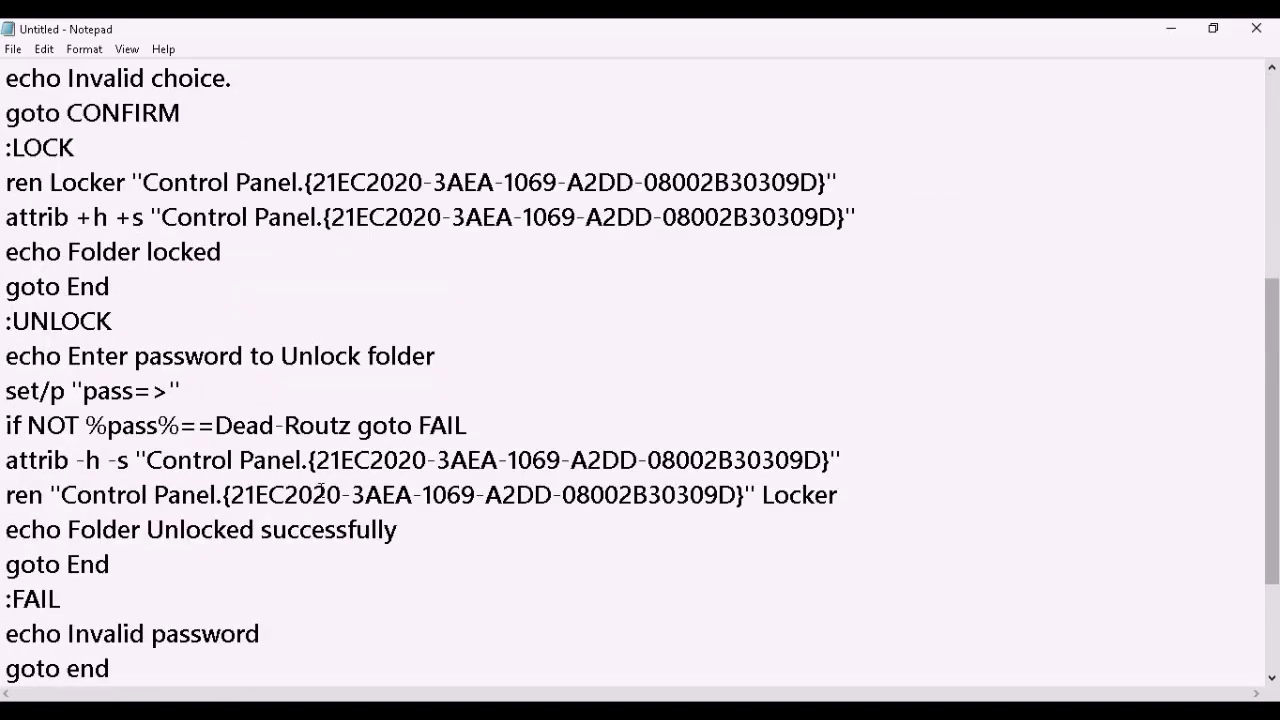
scroll(16, 436, down, 1)
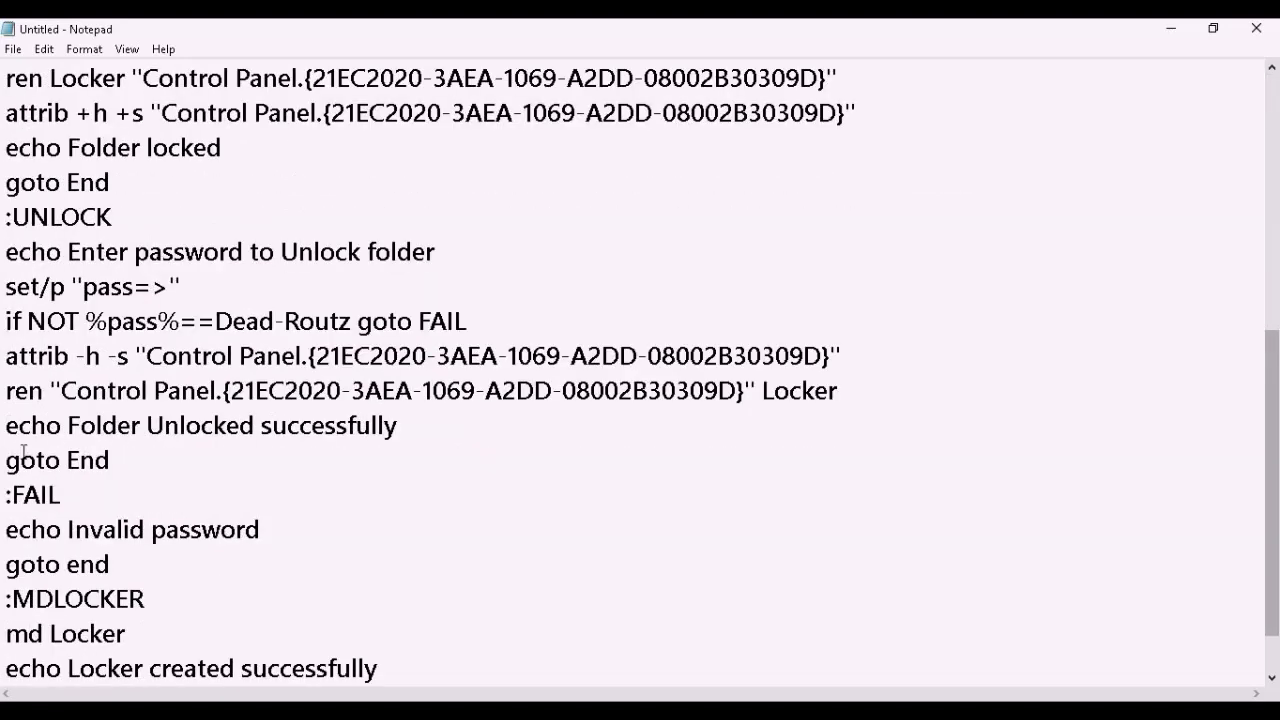
drag(4, 321, 354, 335)
click(224, 321)
drag(216, 320, 351, 320)
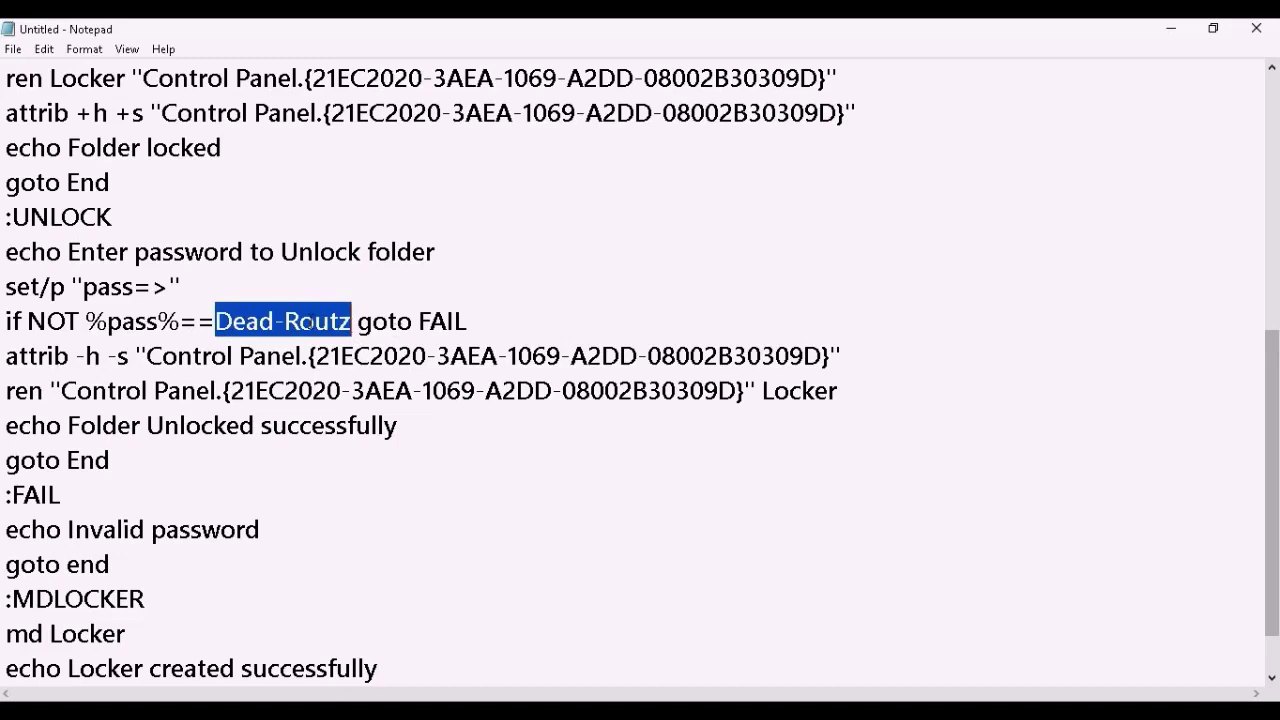
click(229, 321)
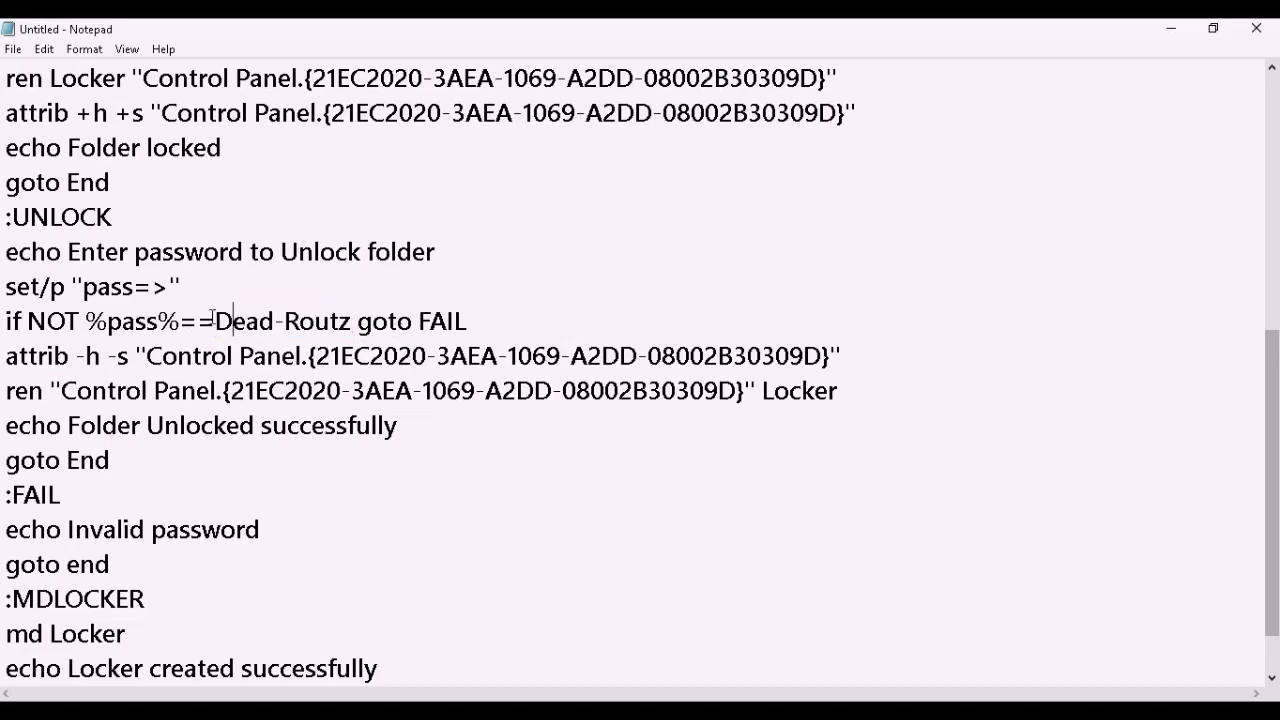
drag(213, 320, 352, 320)
click(341, 390)
drag(216, 321, 352, 320)
scroll(277, 400, up, 1)
scroll(277, 398, down, 1)
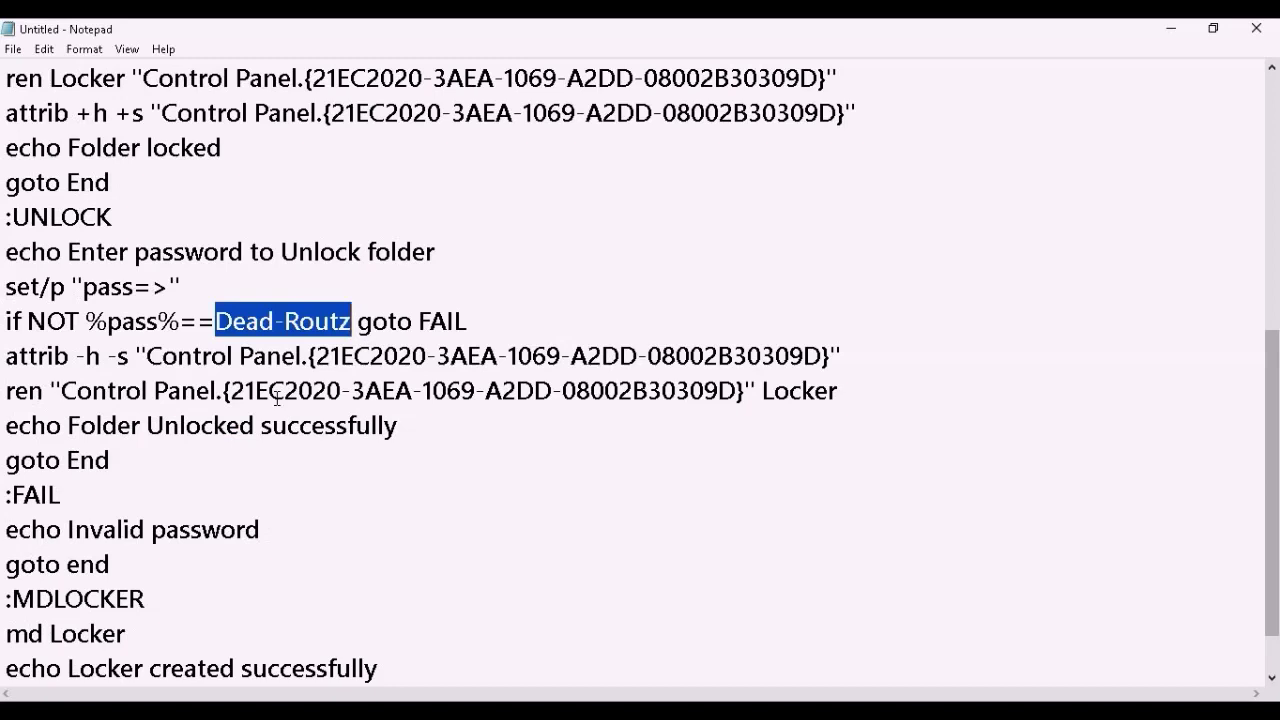
key(BackSpace)
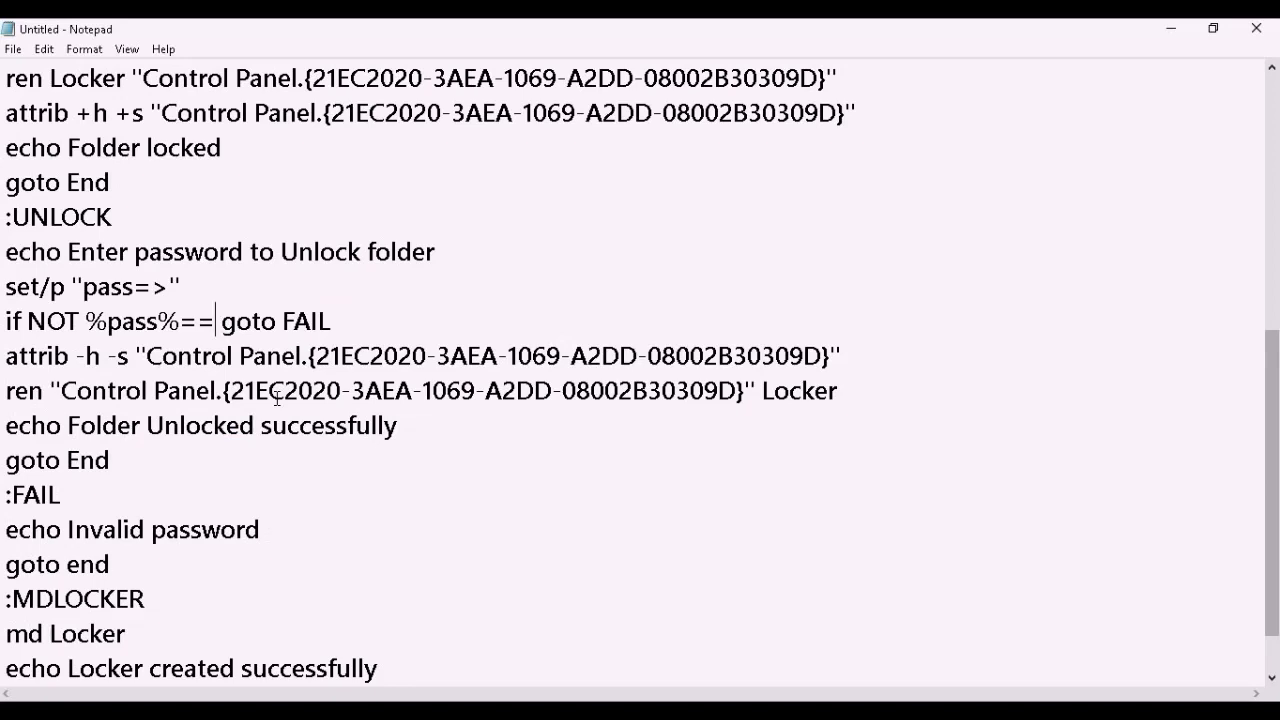
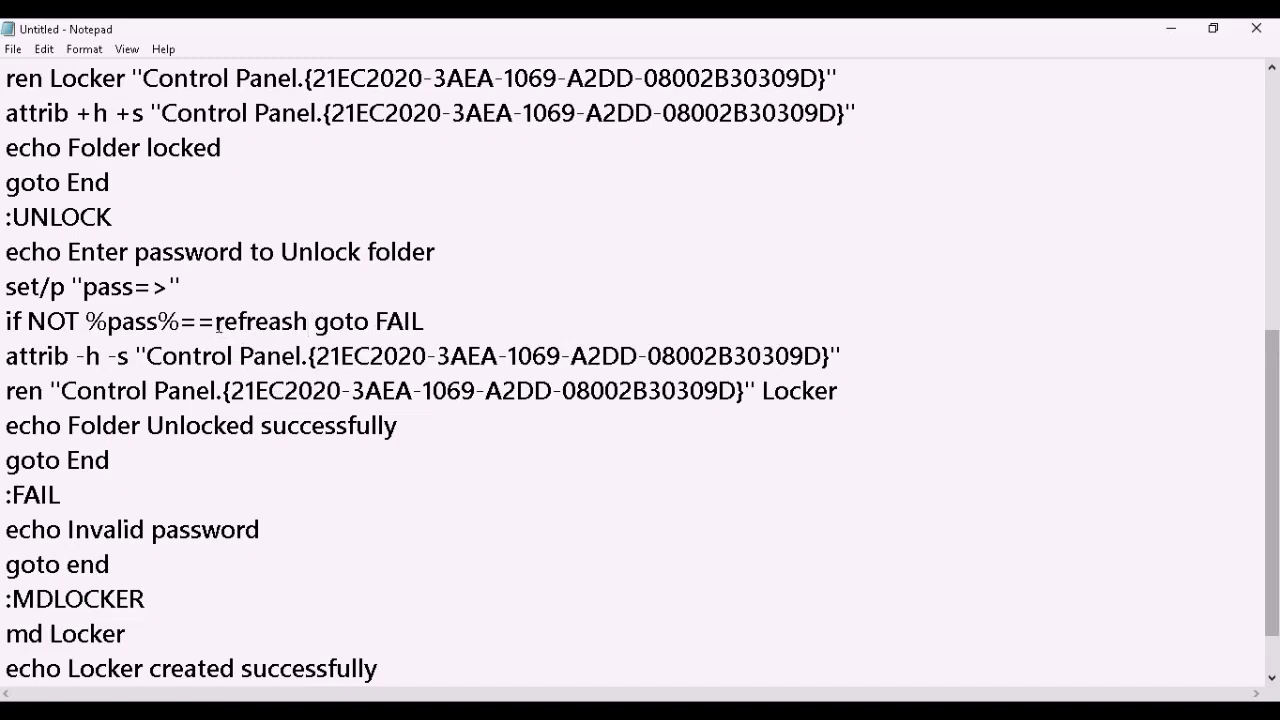
drag(216, 324, 310, 322)
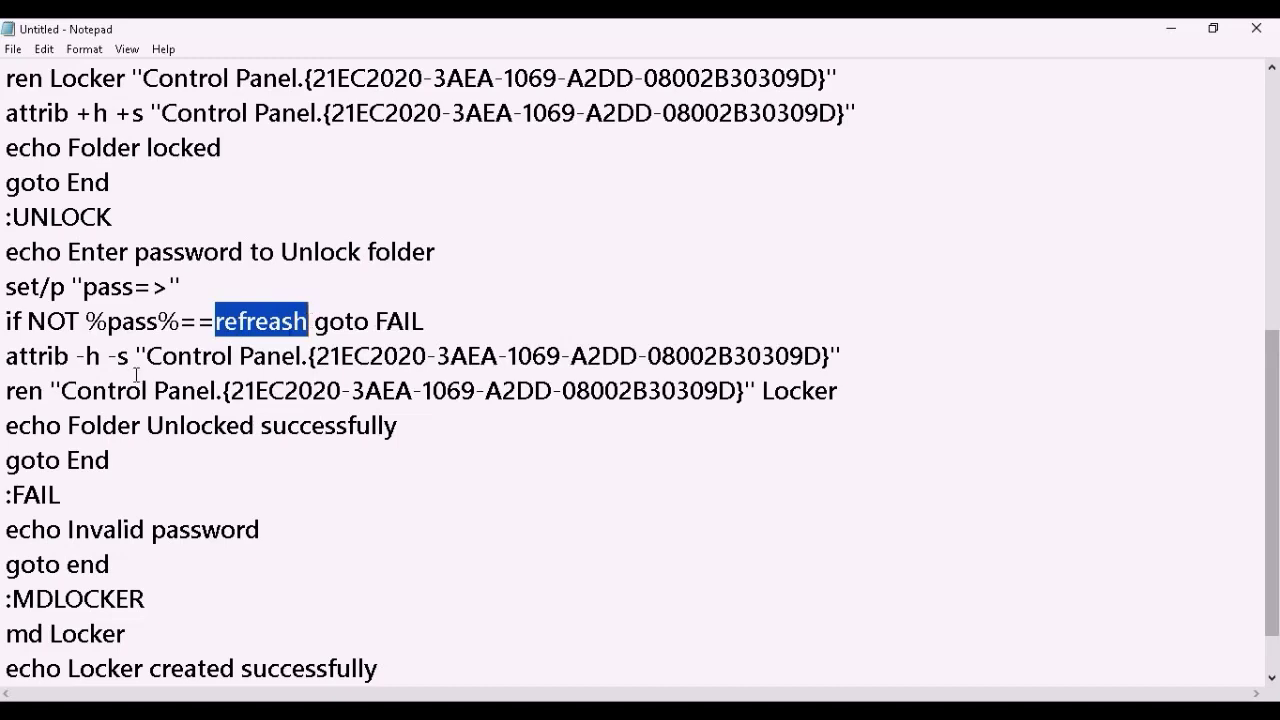
scroll(140, 378, down, 1)
scroll(116, 426, up, 6)
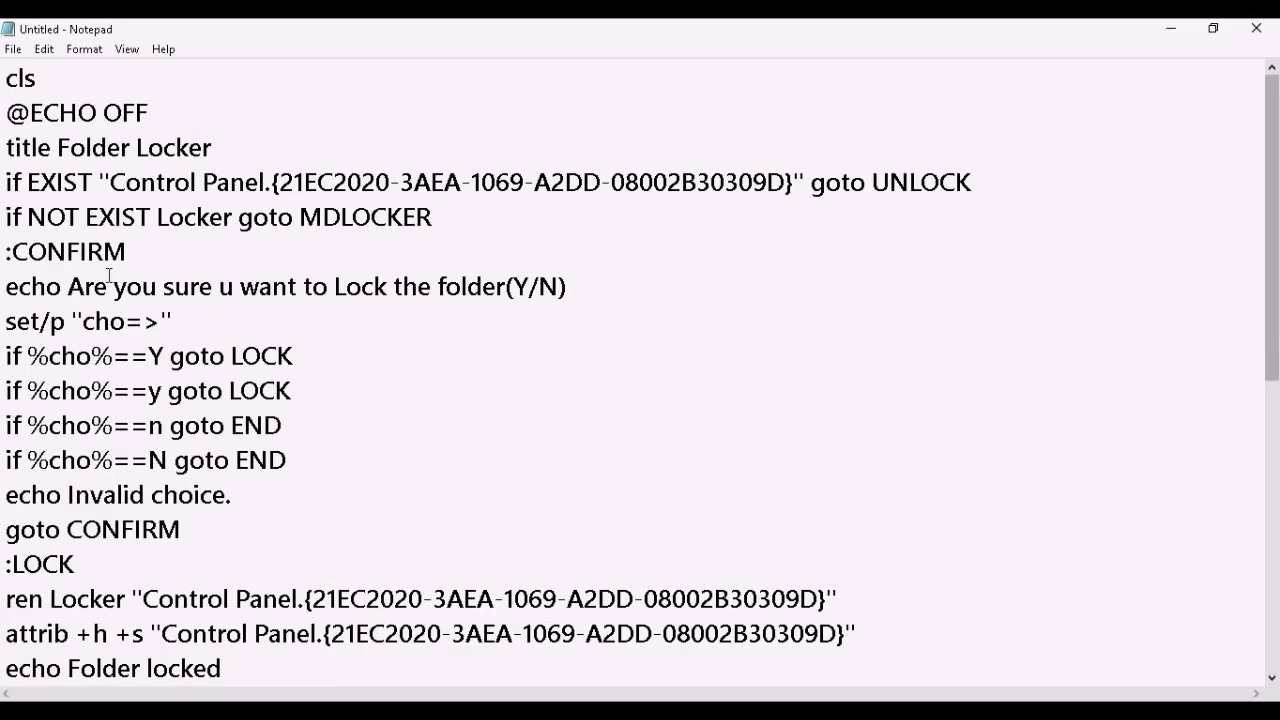
drag(4, 78, 146, 356)
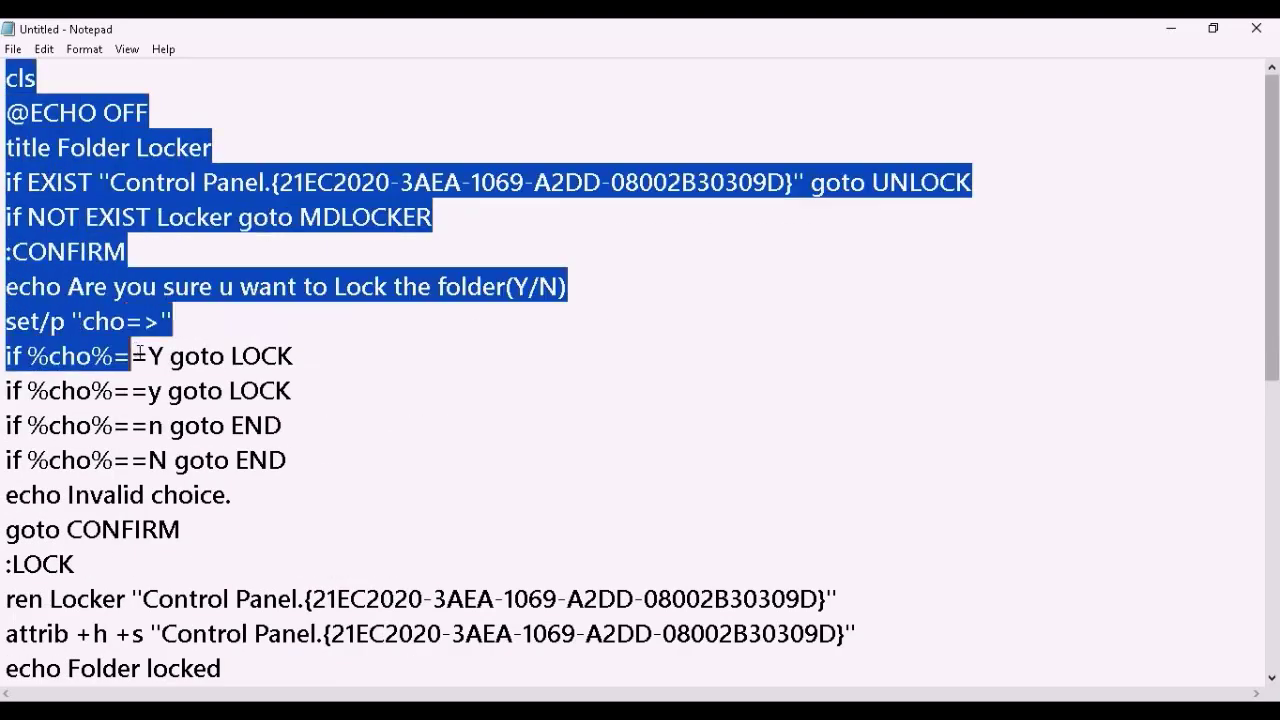
click(146, 356)
scroll(146, 358, down, 6)
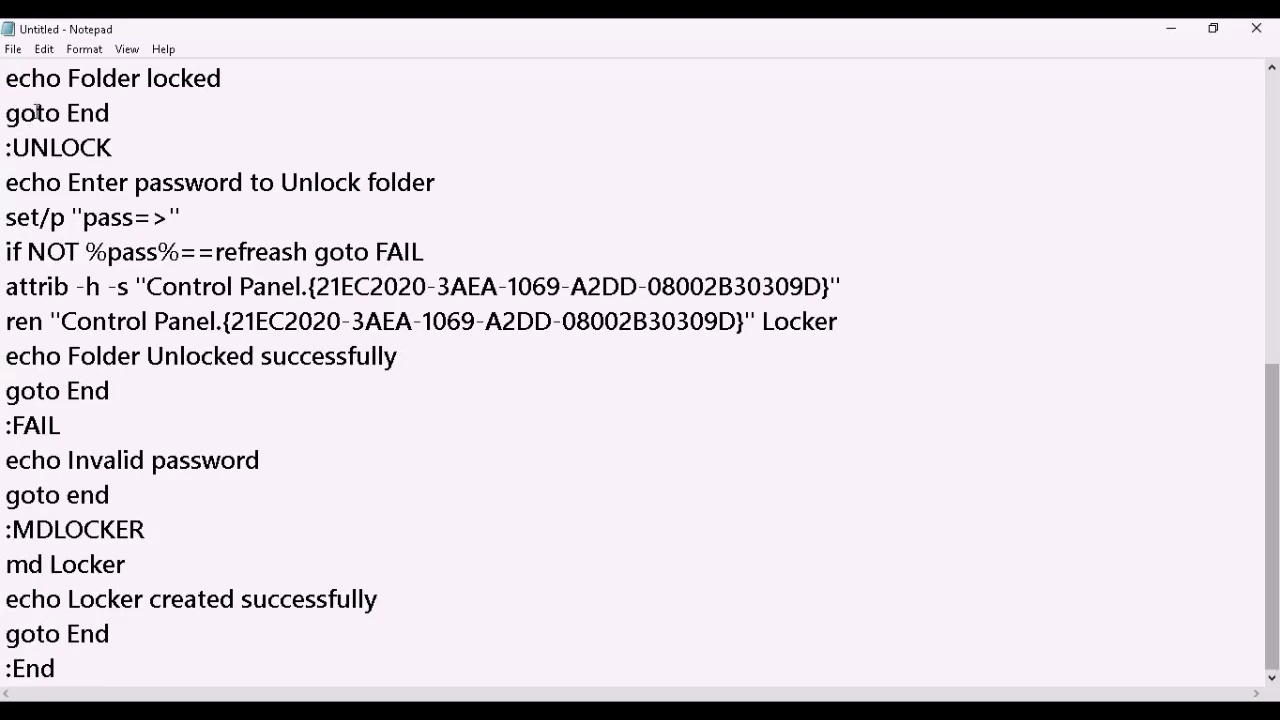
scroll(36, 112, up, 2)
scroll(129, 266, down, 2)
- Start Save As and enter lock.bat as the file name
click(13, 50)
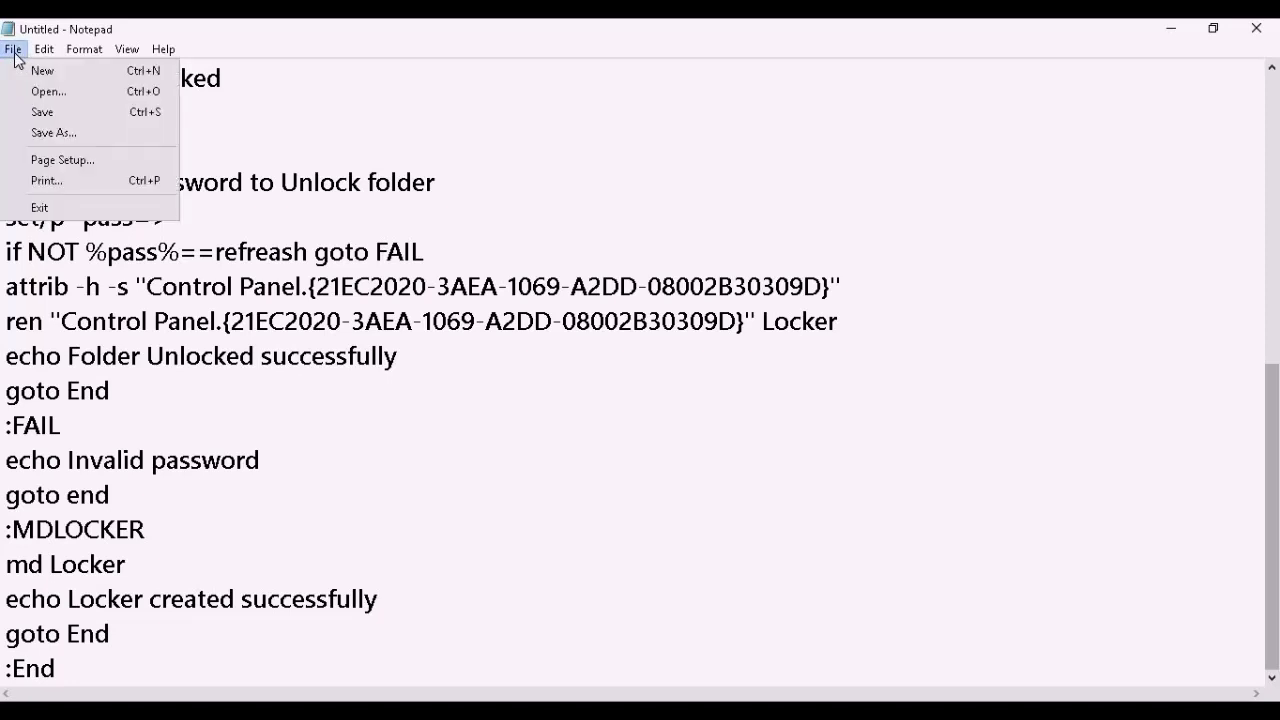
click(55, 134)
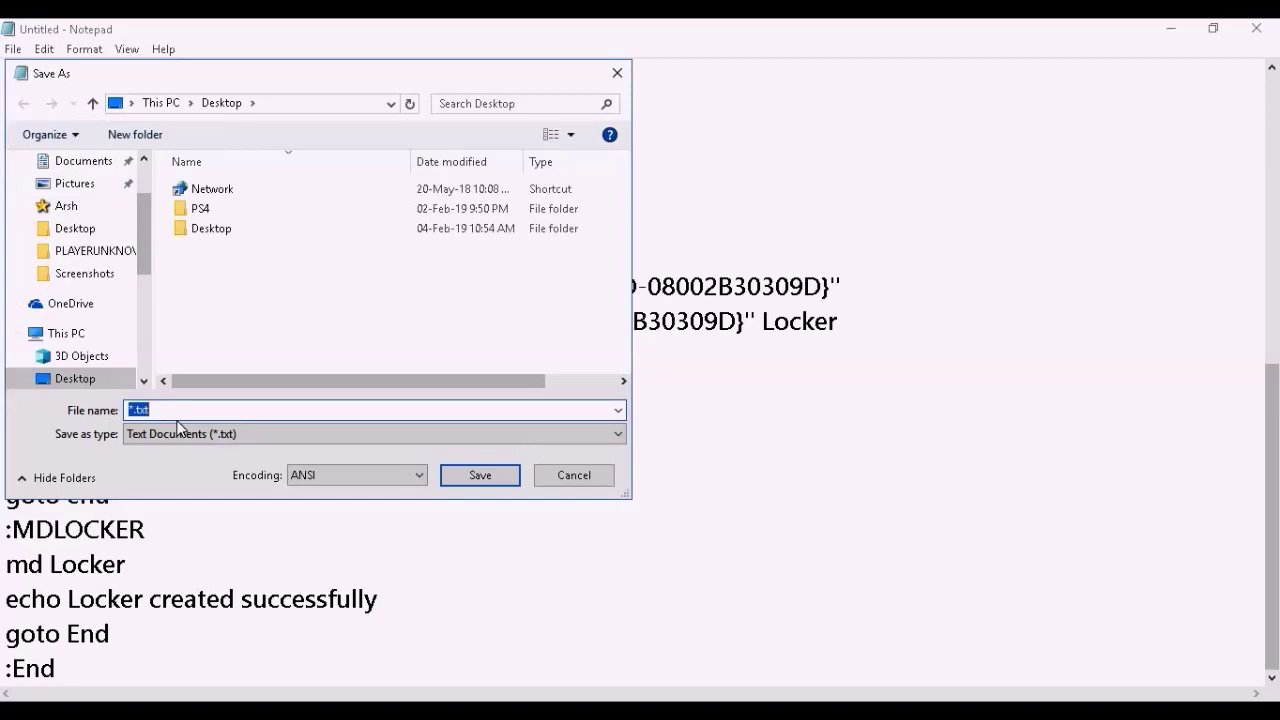
key(BackSpace)
text(lock.bat)
double_click(145, 409)
click(185, 409)
drag(170, 410, 148, 410)
mouse_move(148, 410)
mouse_down()
mouse_move(125, 410)
mouse_move(169, 410)
mouse_move(150, 410)
mouse_up()
click(268, 409)
drag(186, 409, 130, 410)
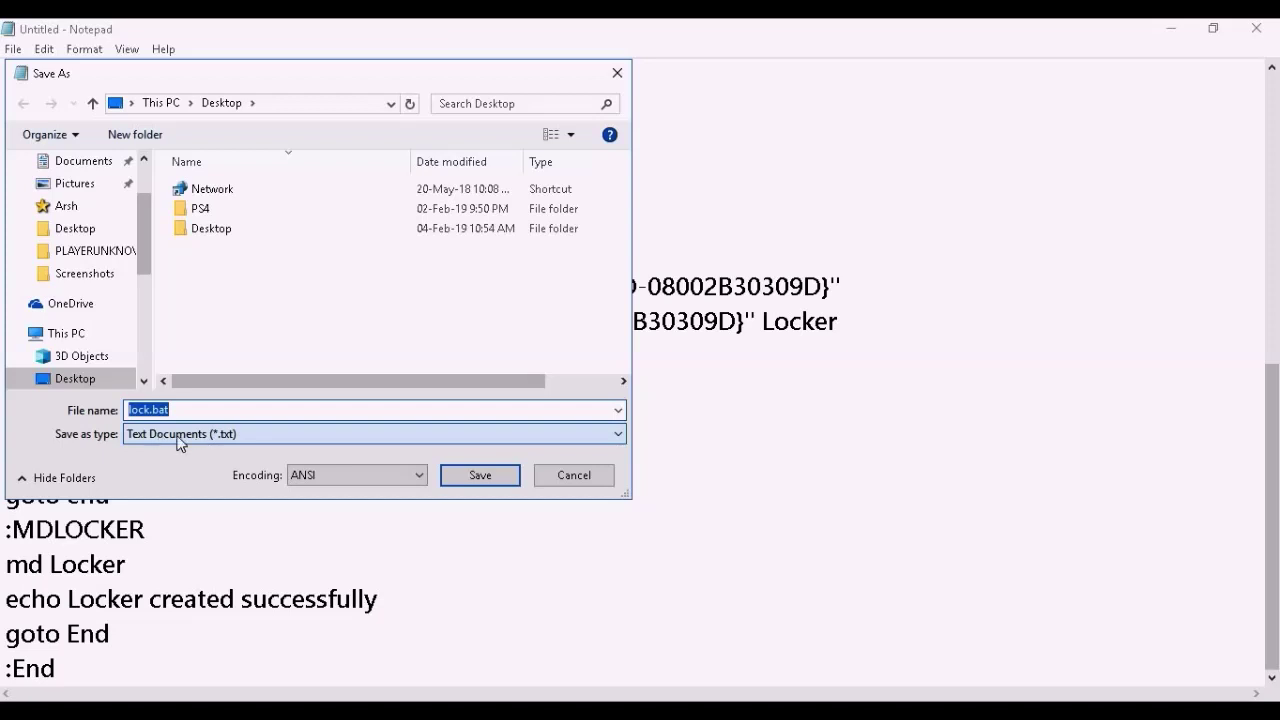
- Set Save as type to All Files and save the script
click(226, 443)
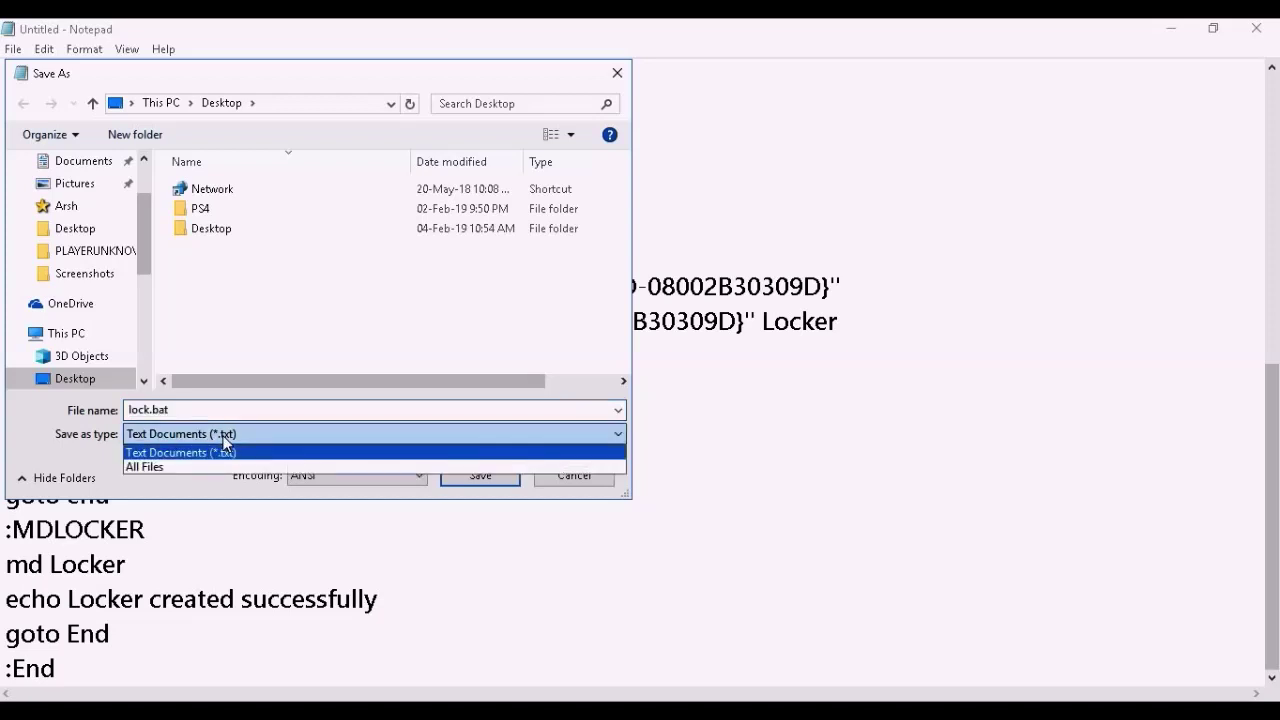
click(222, 467)
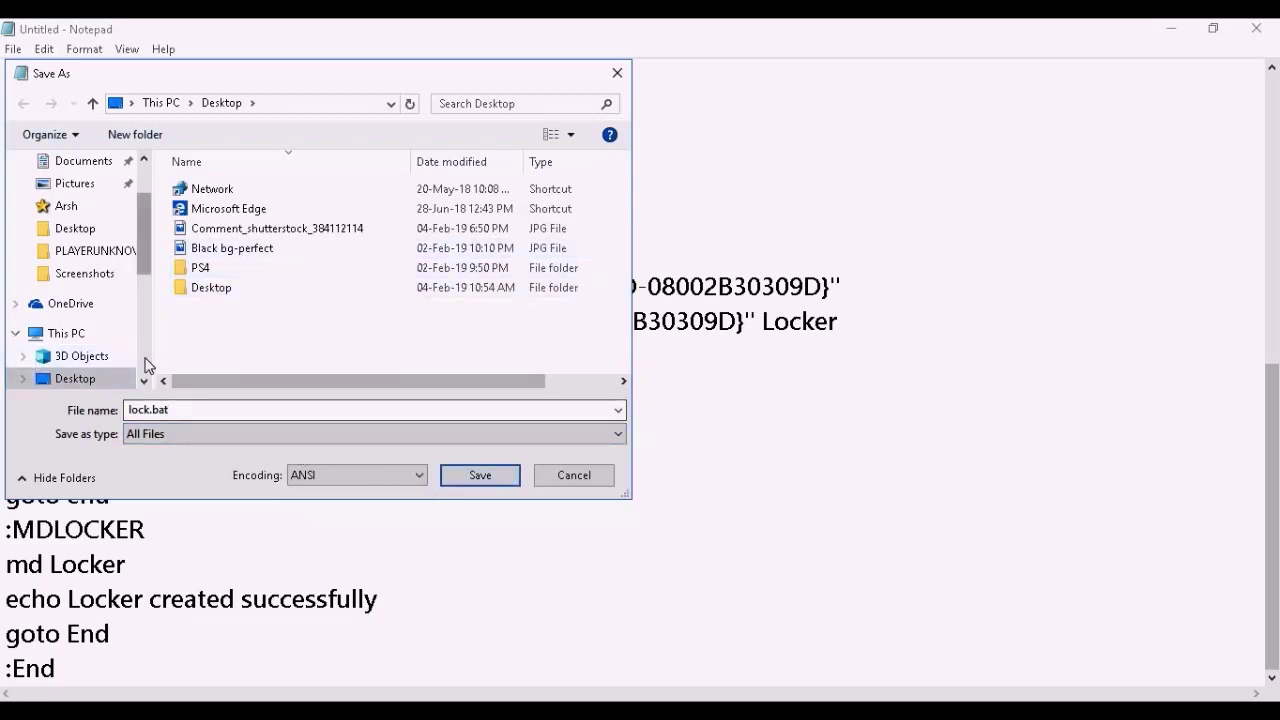
click(480, 475)
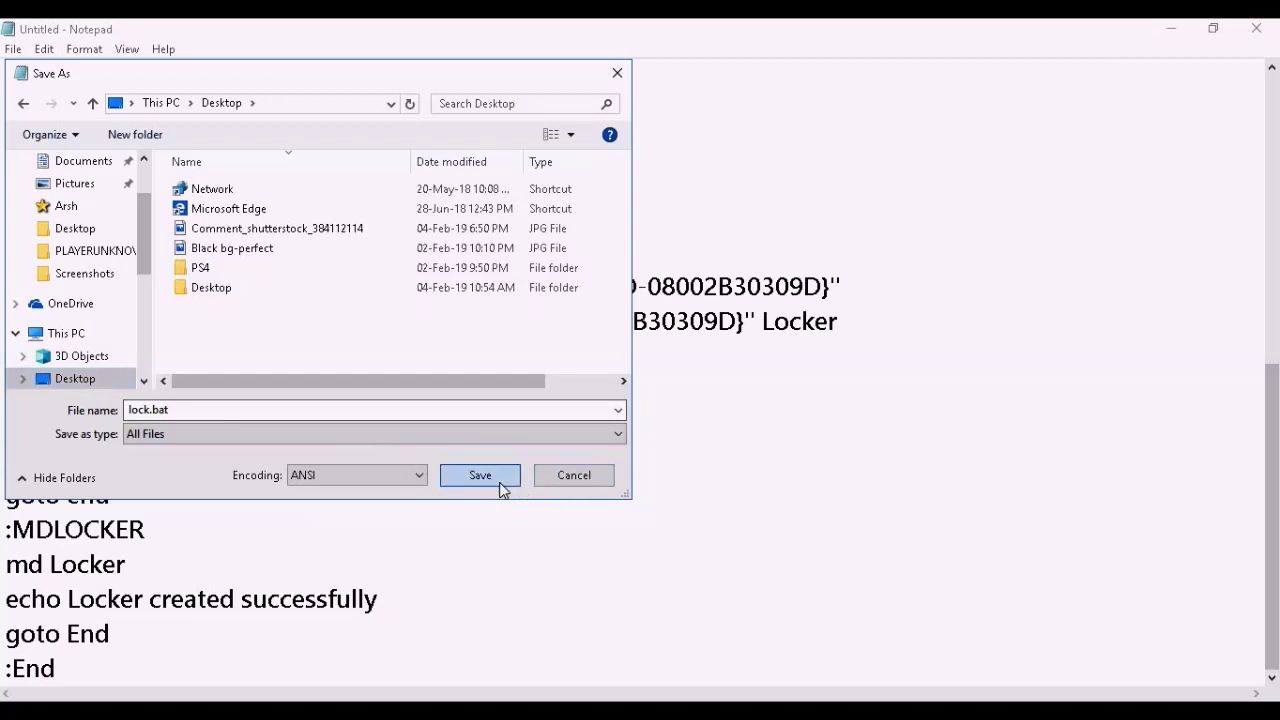
- Close Notepad, refresh the desktop and move lock.bat to the top centre
click(1271, 30)
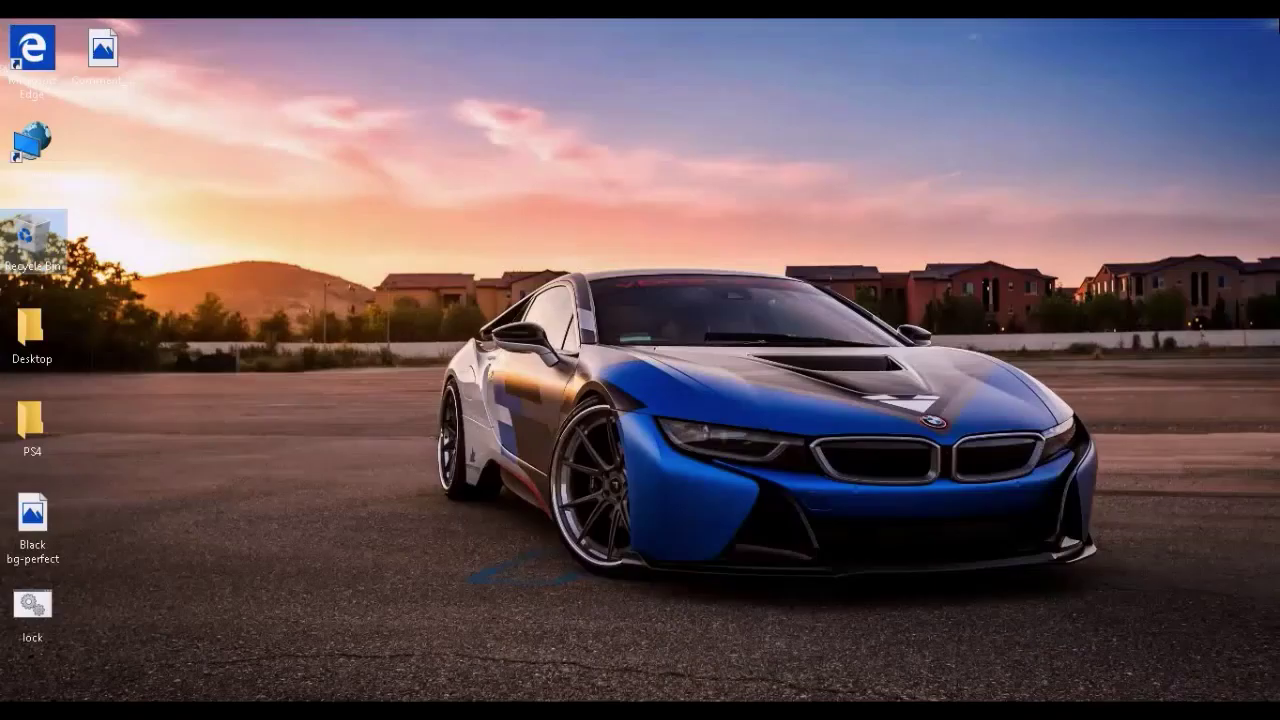
right_click(611, 218)
click(639, 271)
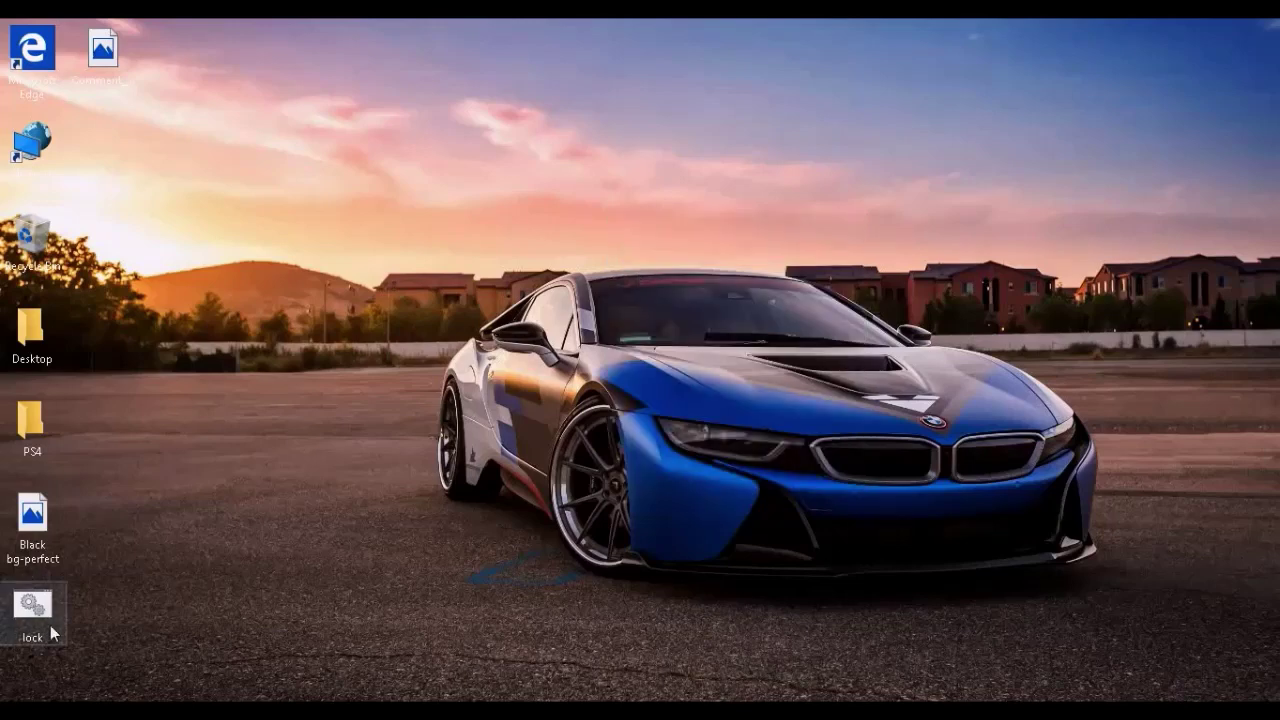
drag(45, 612, 668, 52)
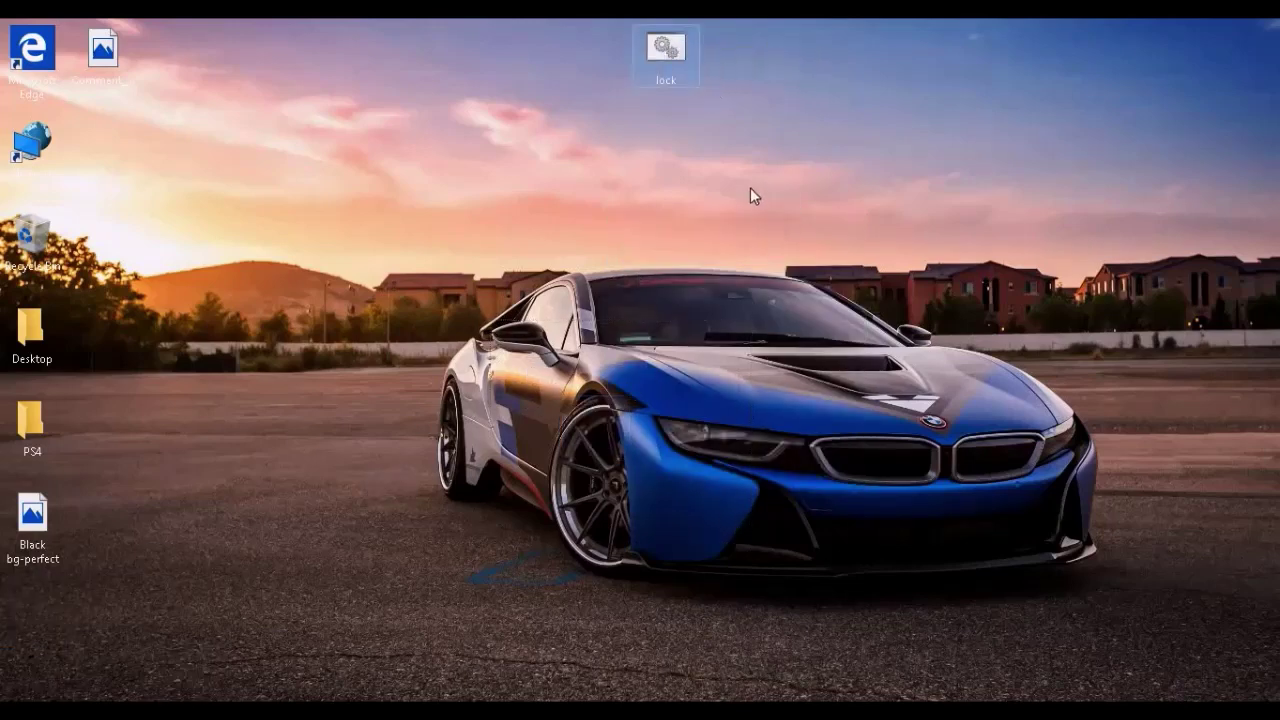
- Run lock.bat, enter the folder password, and move the new Locker folder toward the centre
double_click(672, 53)
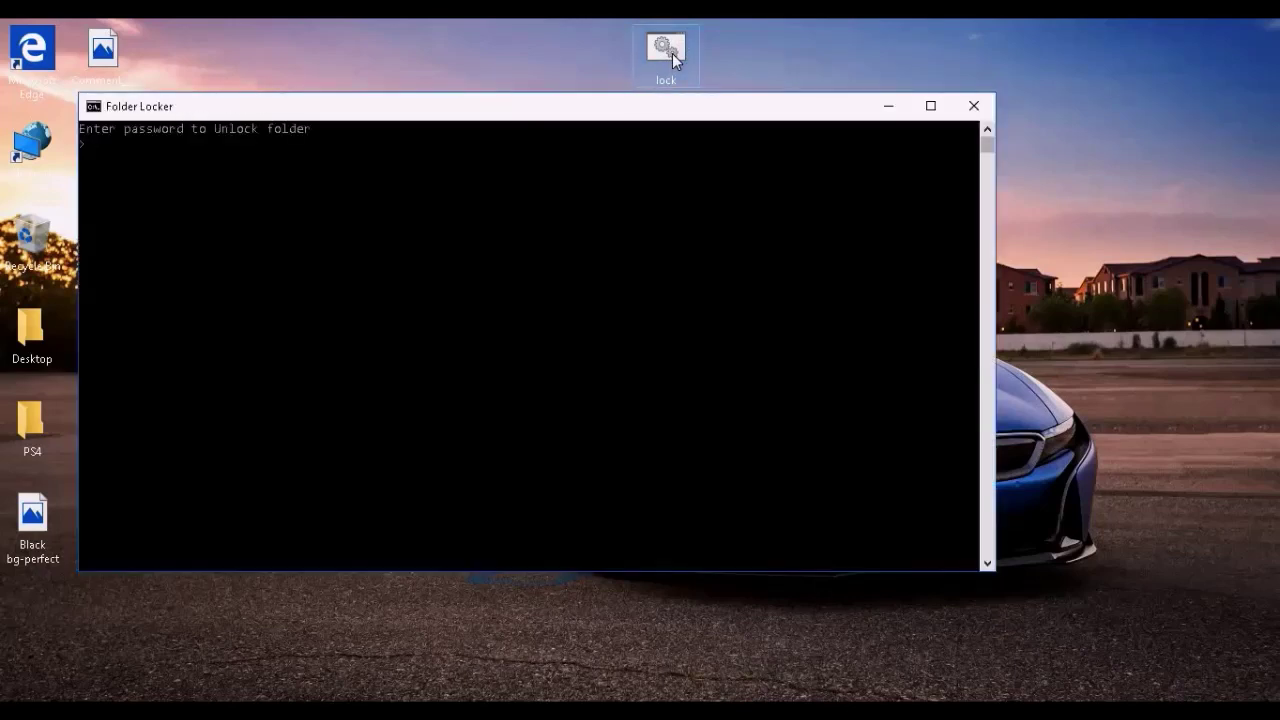
key(Return)
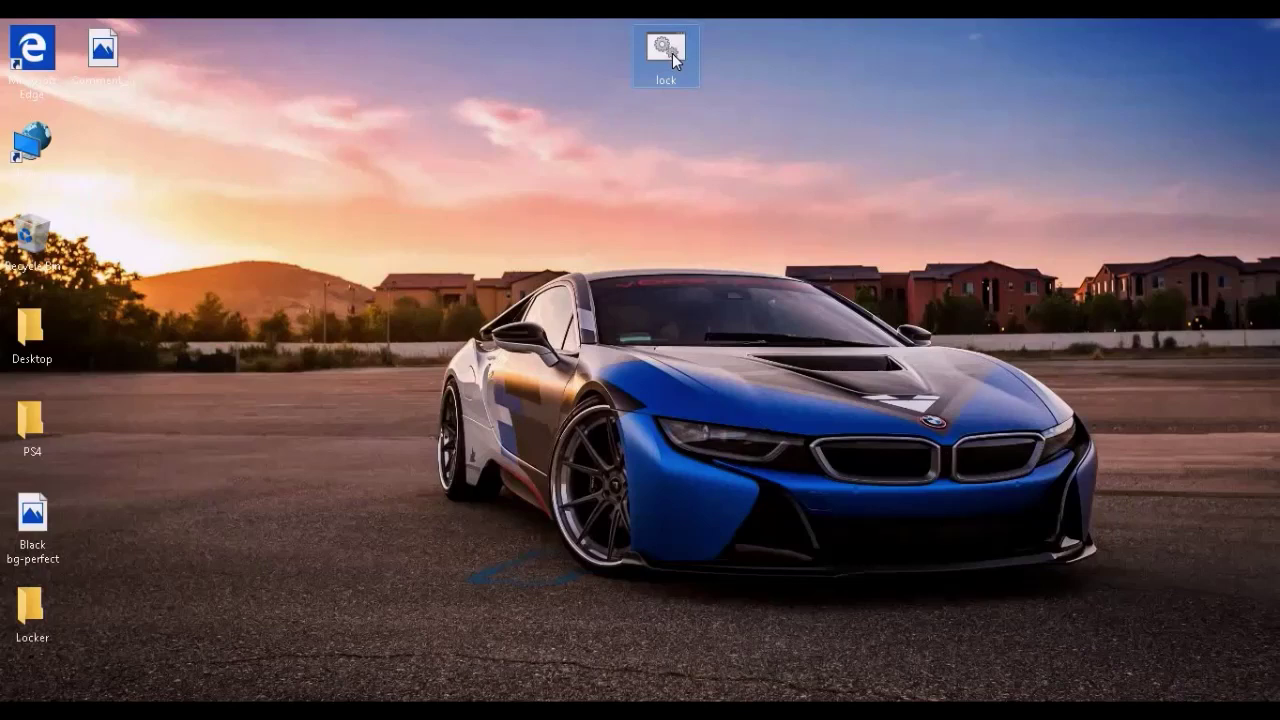
drag(20, 610, 583, 326)
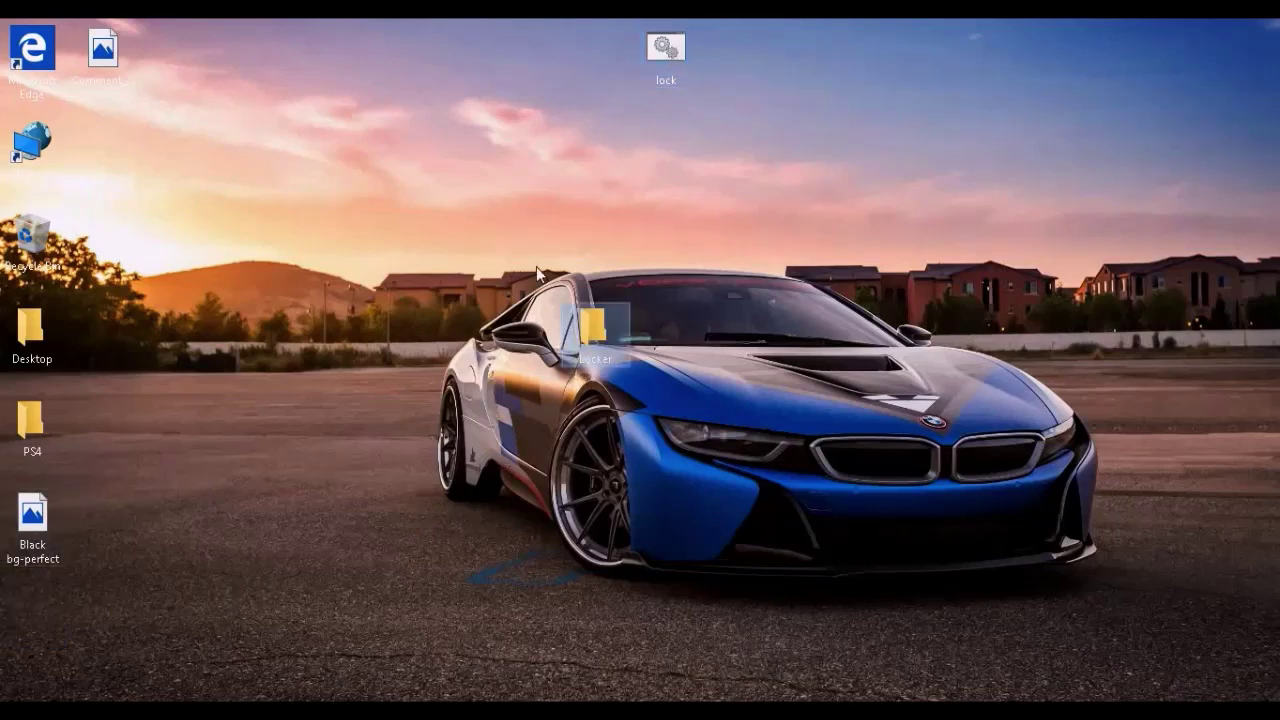
- Check Locker holds alogo, PUBG MOBILE and Tencent Gaming Buddy, then run lock.bat and answer y
double_click(621, 343)
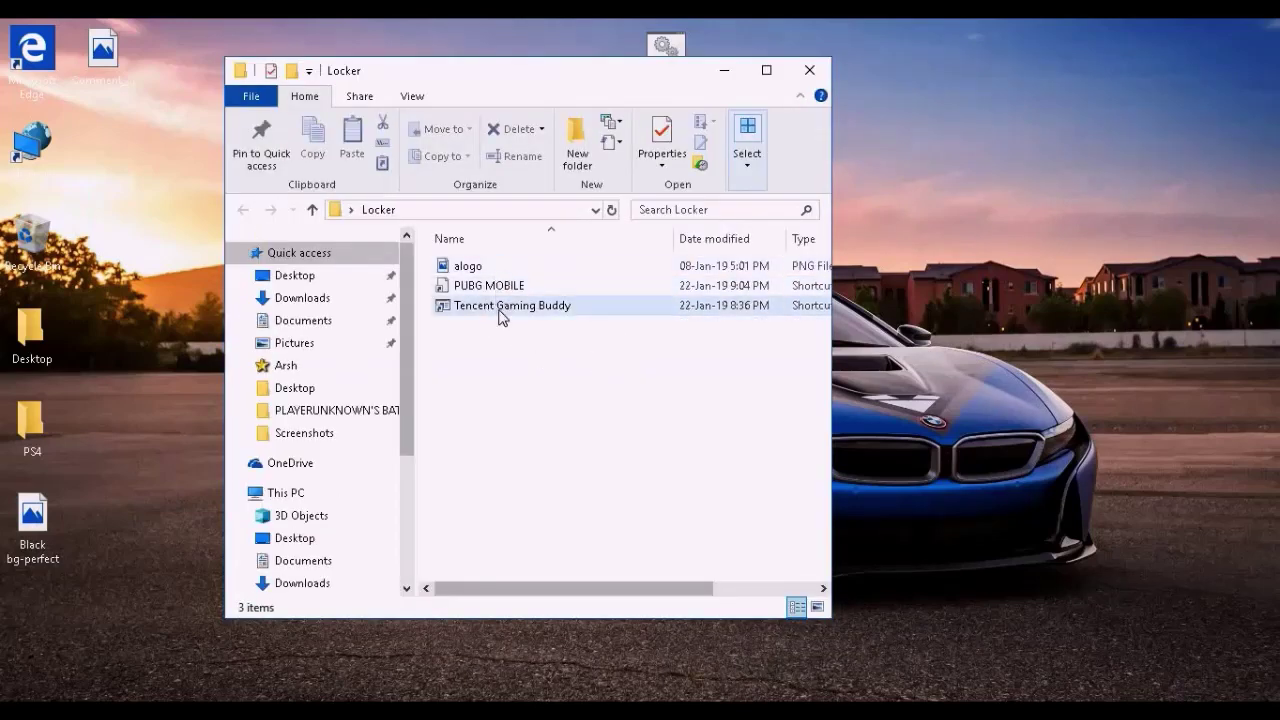
click(804, 74)
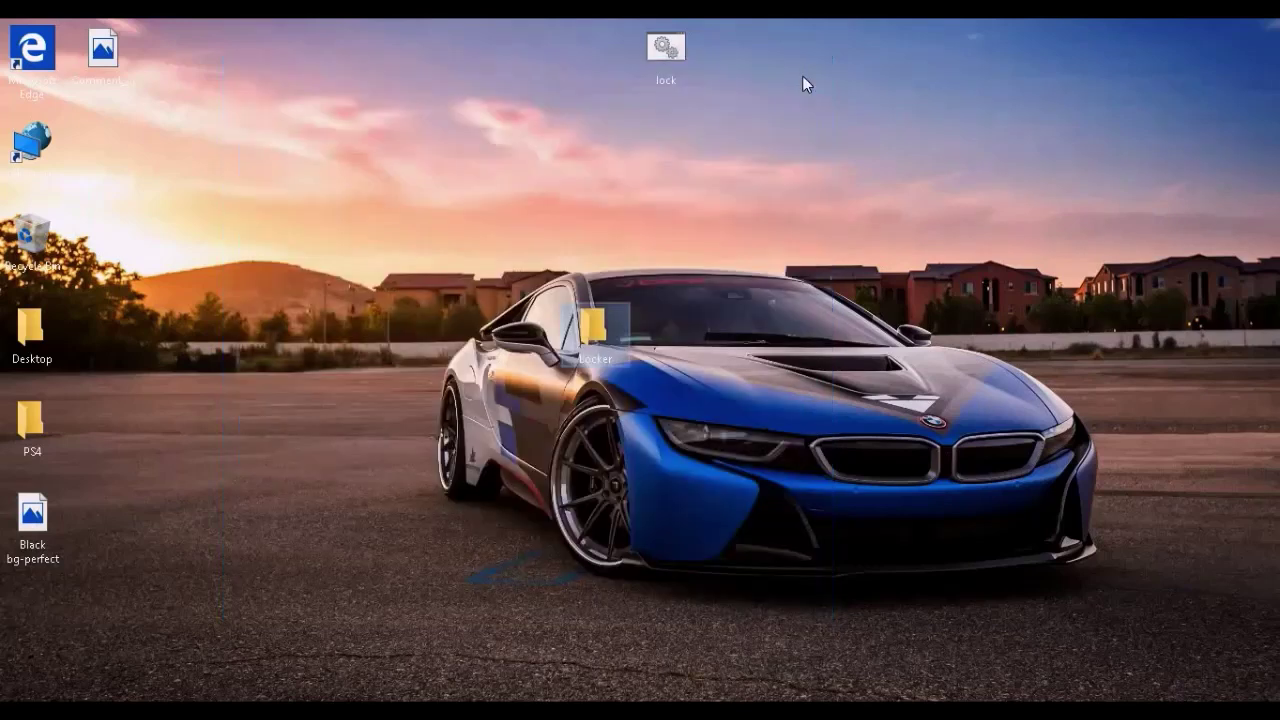
double_click(667, 50)
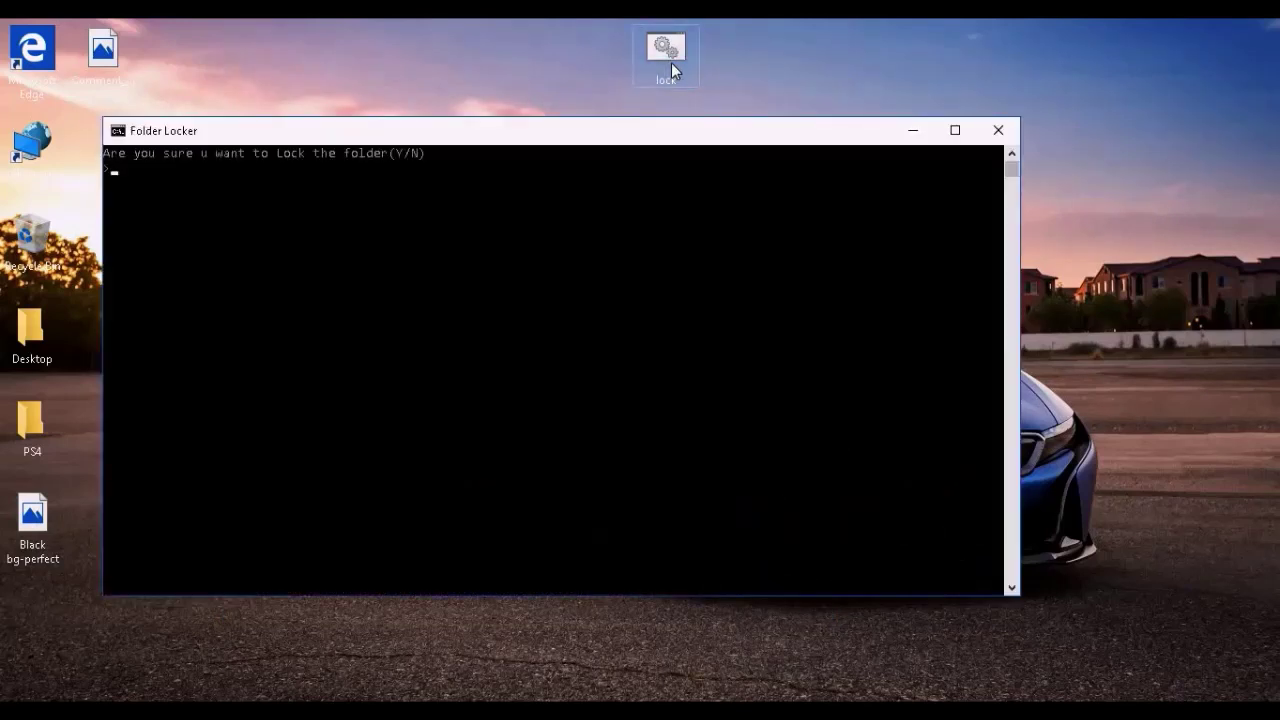
text(y)
key(Return)
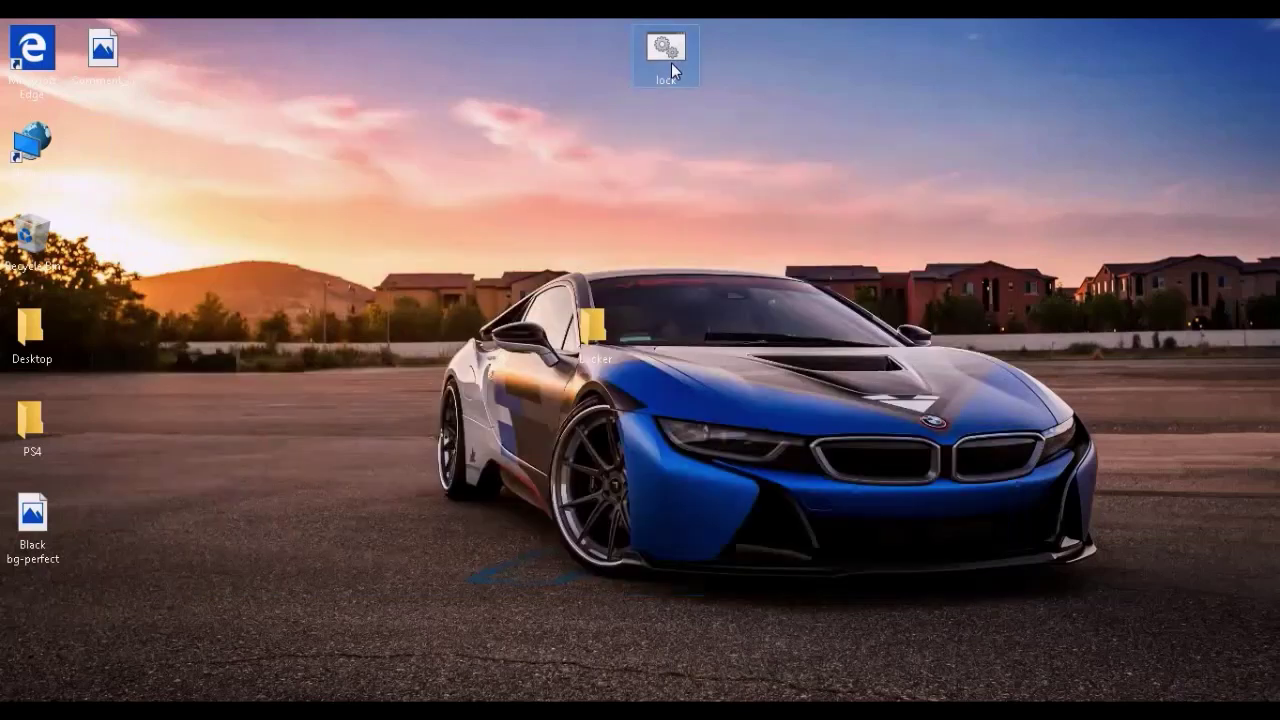
- Refresh the desktop twice so the hidden Locker folder disappears, leaving lock.bat visible
right_click(725, 281)
click(768, 336)
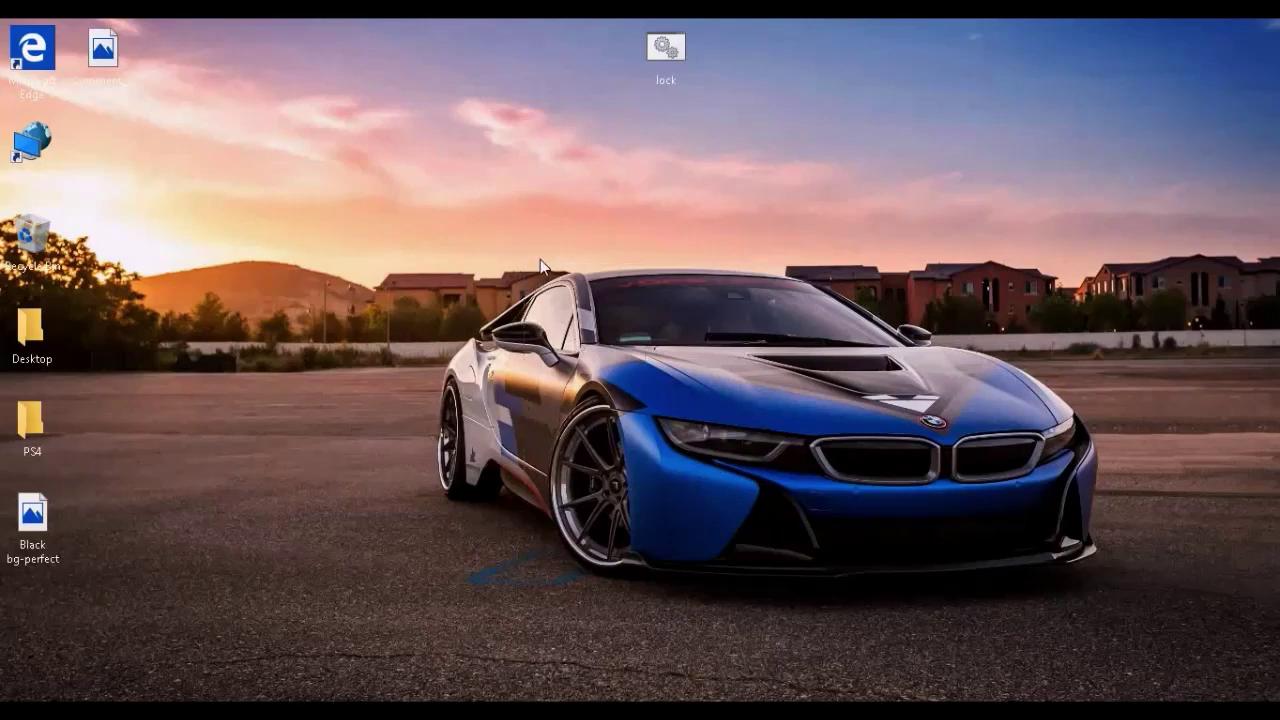
drag(540, 259, 693, 488)
right_click(715, 587)
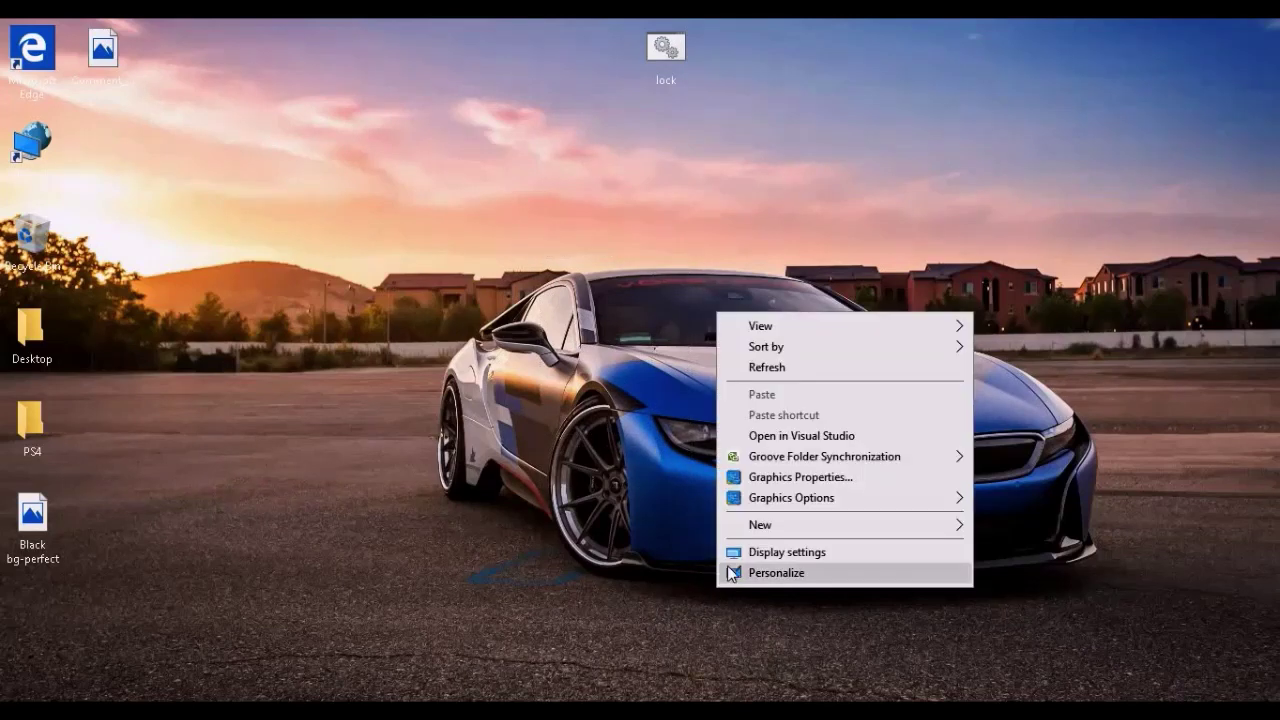
click(828, 364)
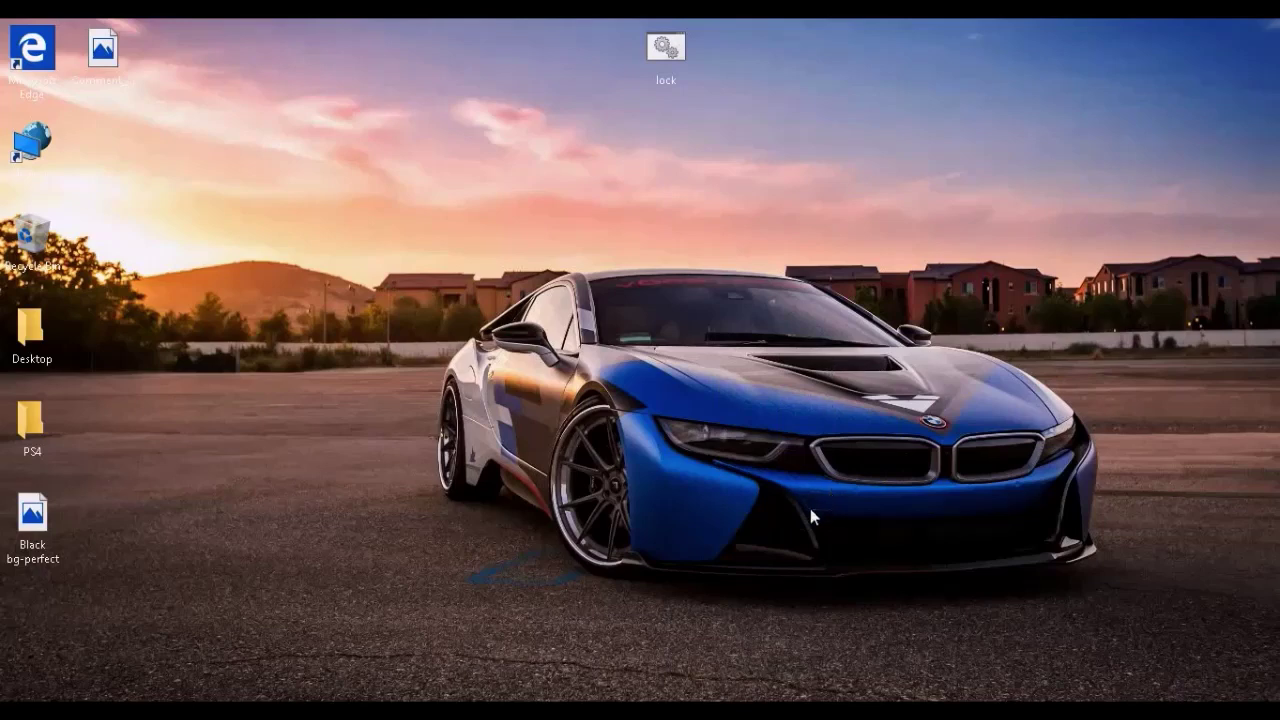